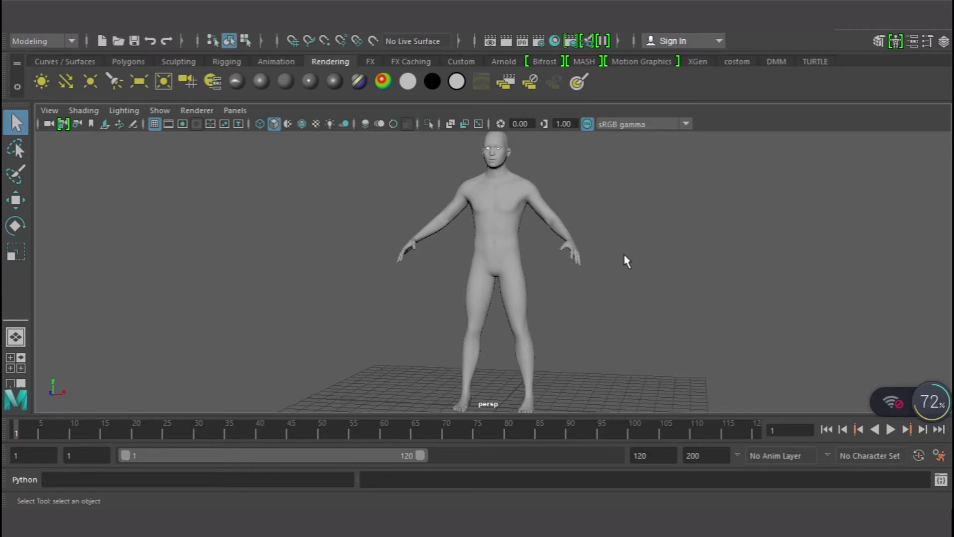
Step: Orbit around the human model, then turn on X-Ray so the mesh shows translucent
left_click_drag(625, 262, 584, 327, "alt")
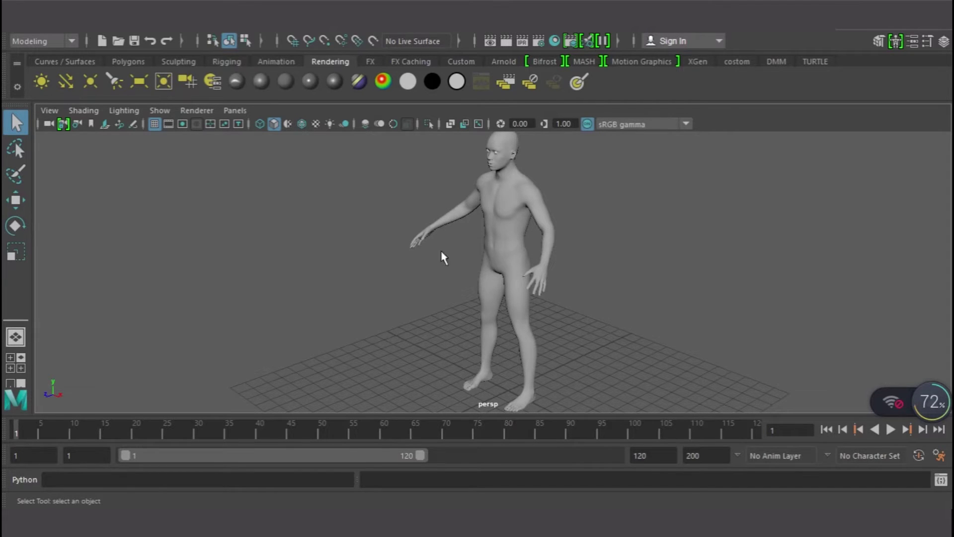
left_click_drag(442, 258, 584, 254, "alt")
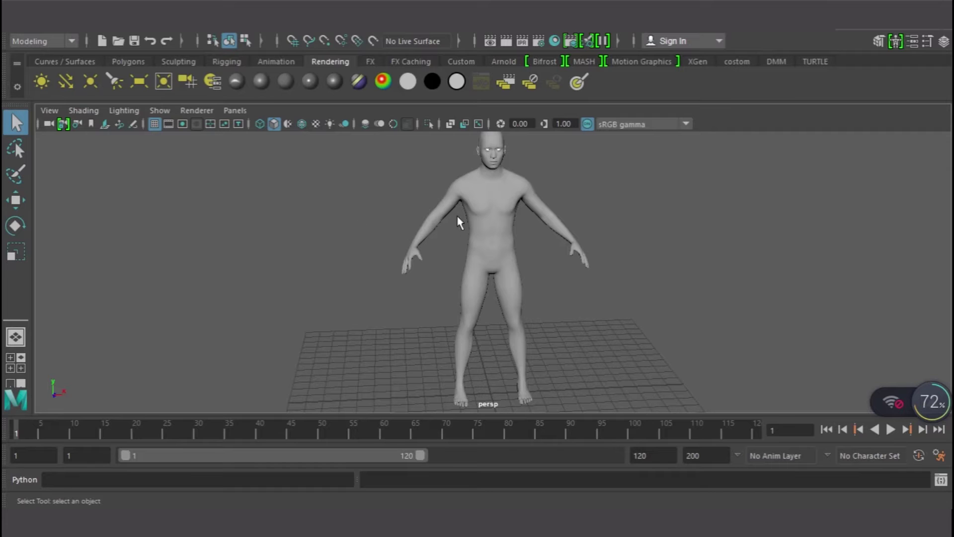
left_click(475, 216)
left_click(450, 123)
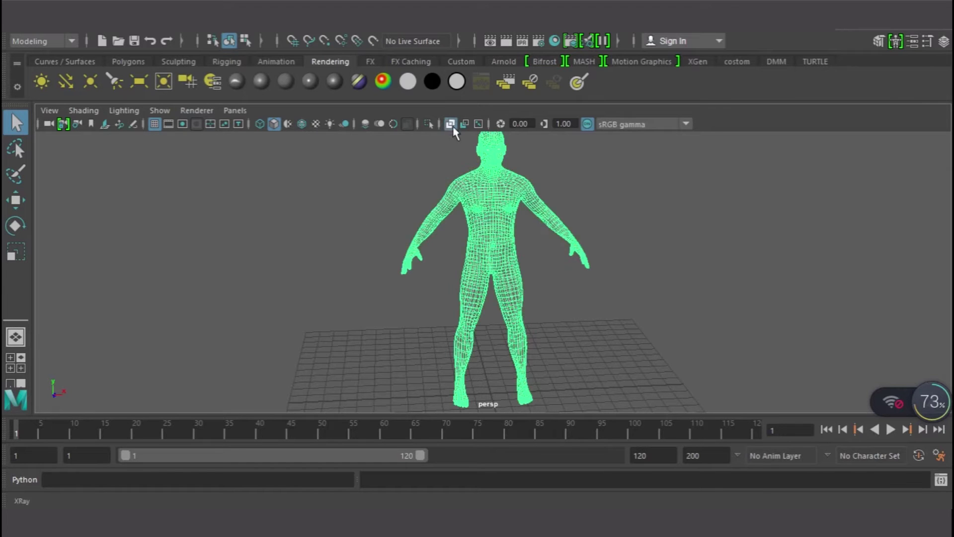
left_click(544, 260)
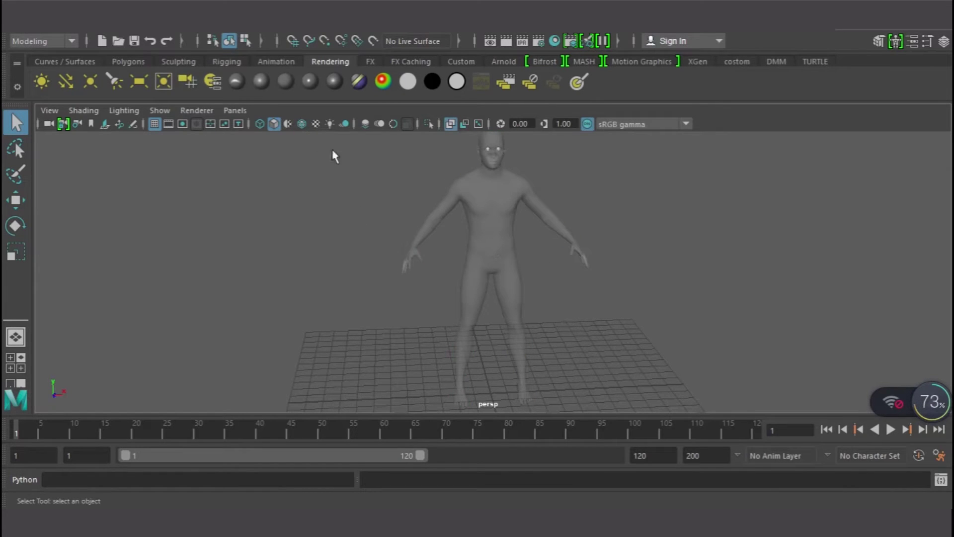
Step: Open the HumanIK editor from Windows > Animation Editors
right_click(210, 30)
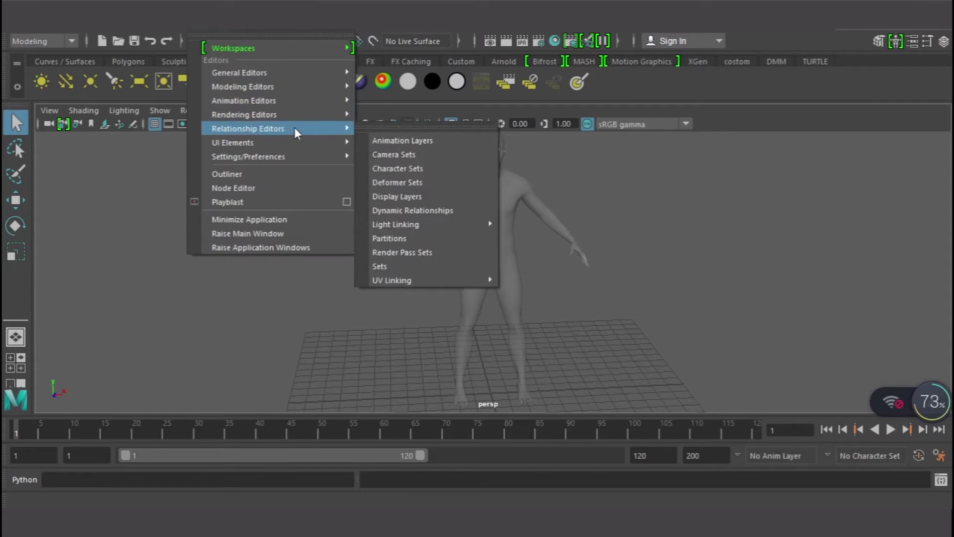
mouse_move(309, 102)
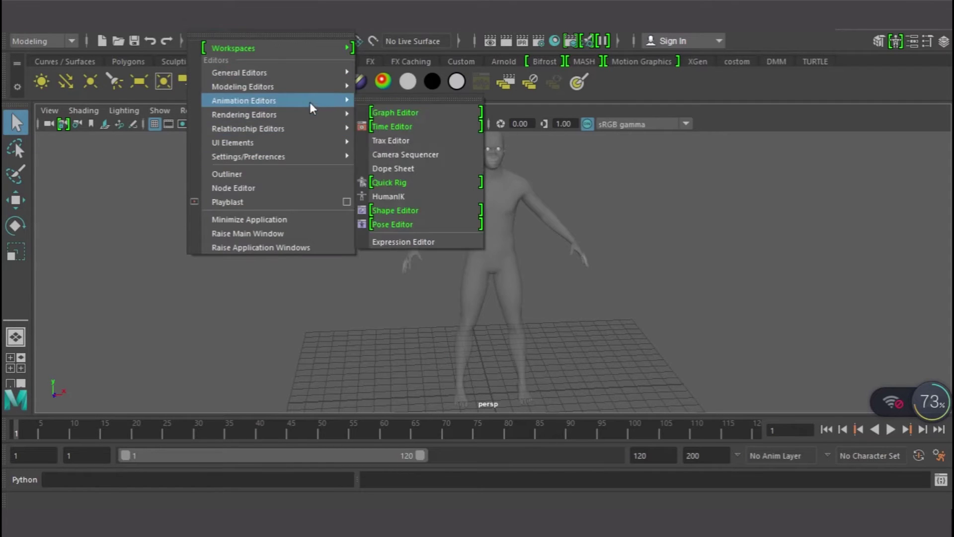
left_click(422, 196)
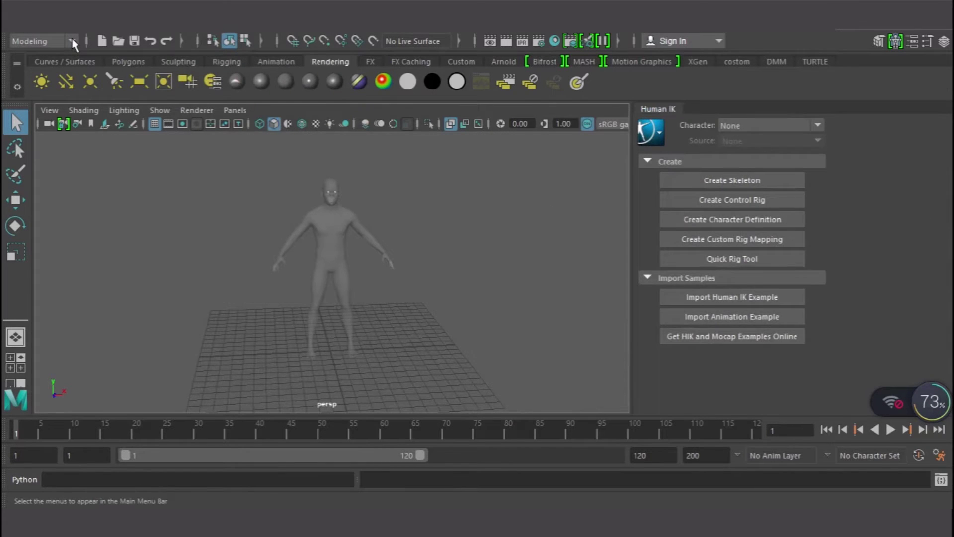
Step: Switch the menu set to Rigging and bring up the Skeleton menu
left_click(72, 42)
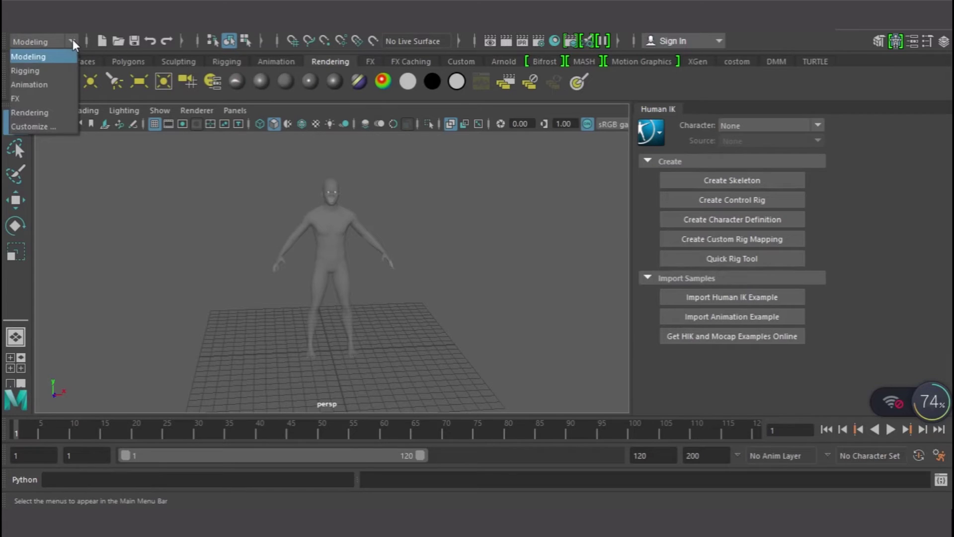
left_click(52, 70)
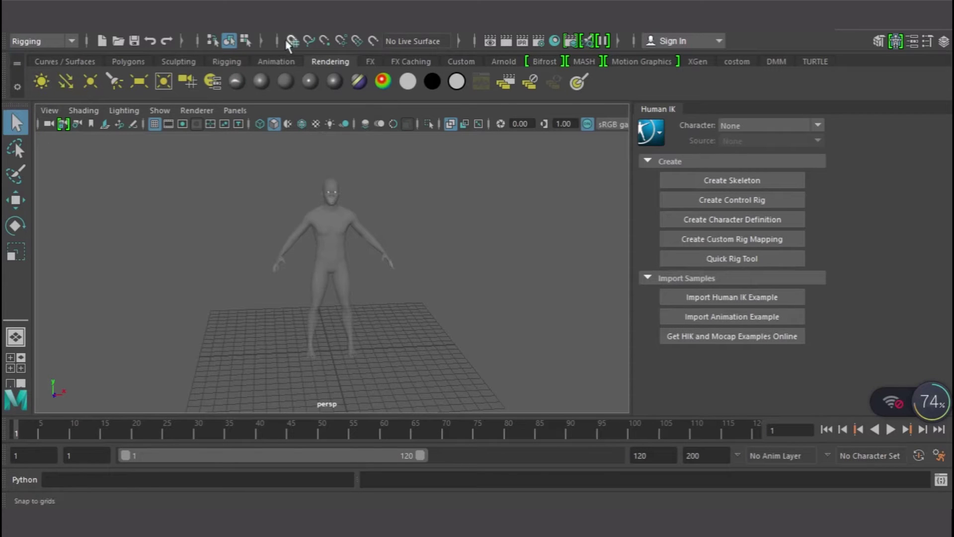
left_click(249, 31)
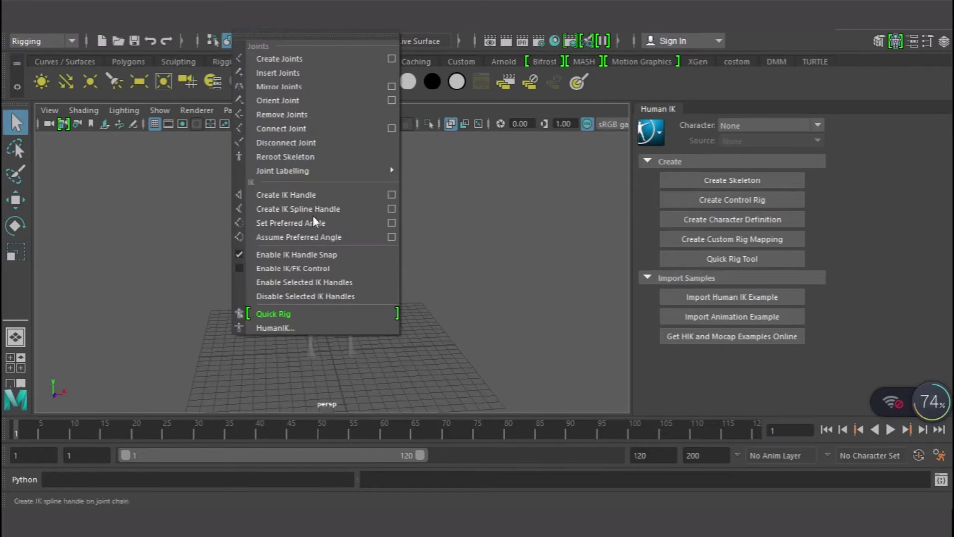
Step: Start Quick Rig with its window moved aside, select the human mesh, and run Auto-Rig
left_click(313, 313)
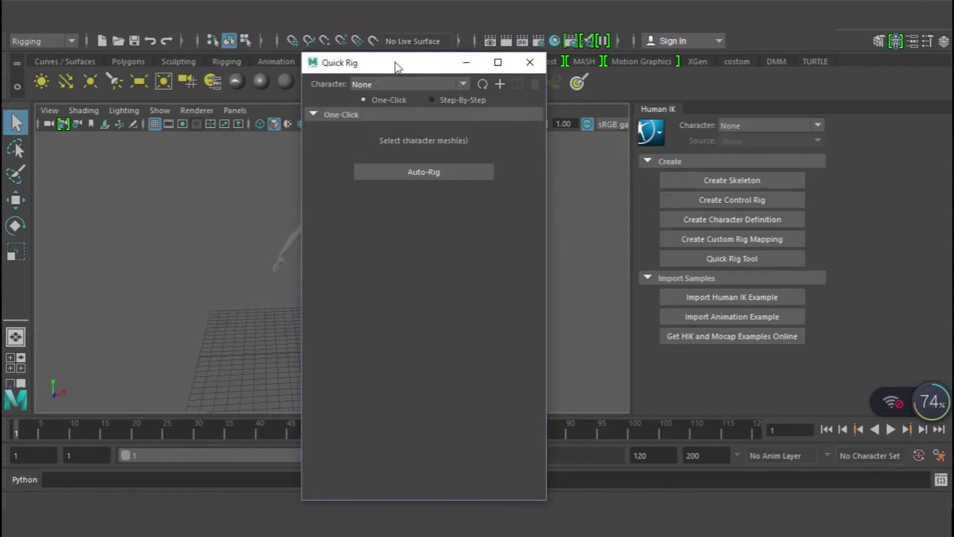
left_click_drag(411, 66, 627, 40)
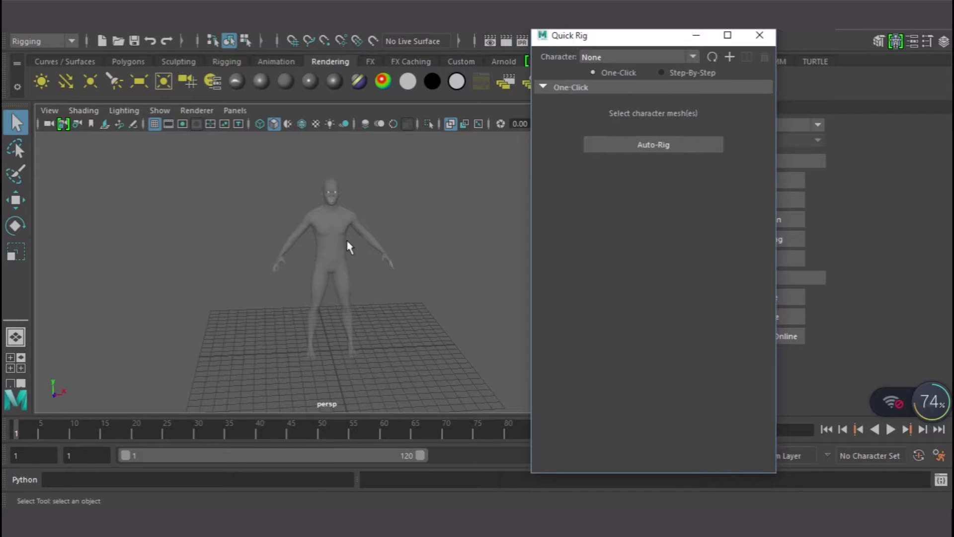
left_click(334, 228)
left_click(448, 186)
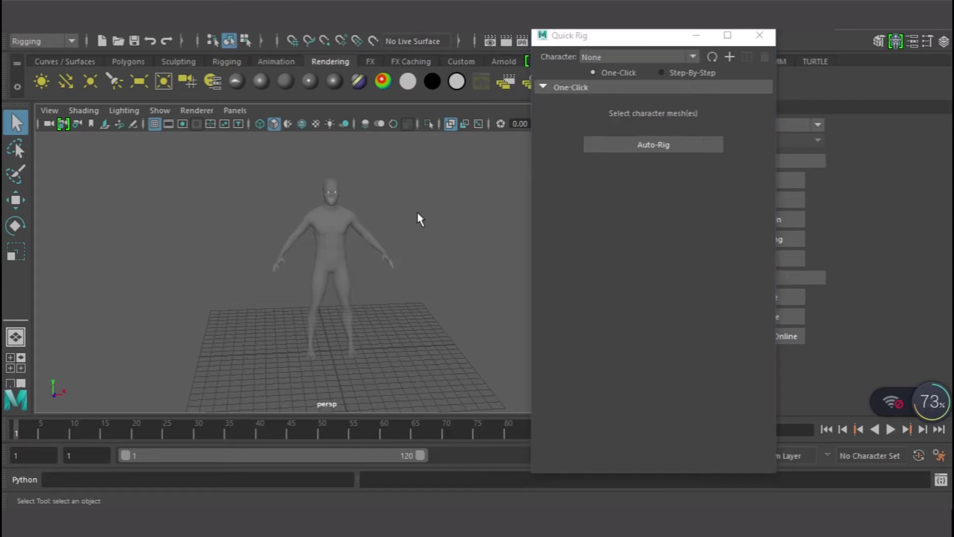
left_click_drag(413, 220, 364, 201, "alt")
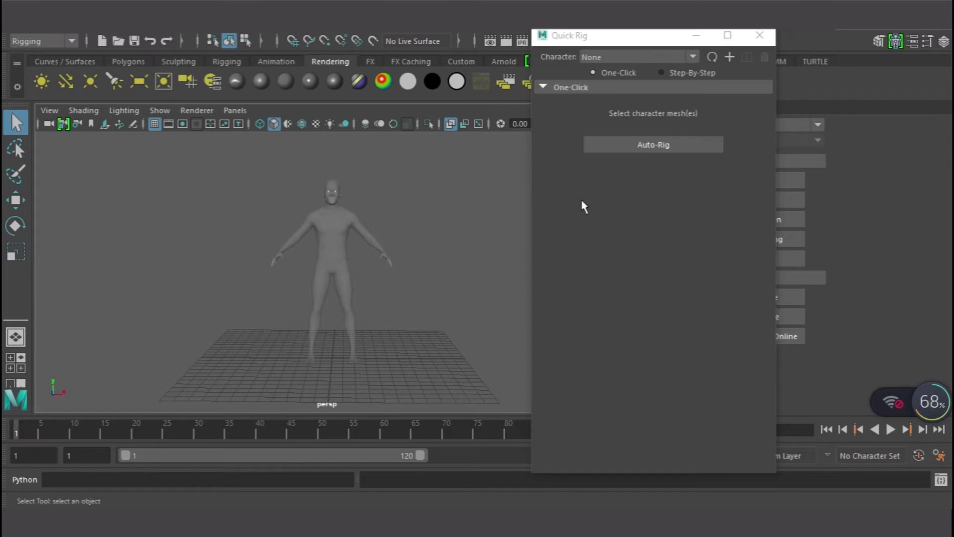
left_click(336, 237)
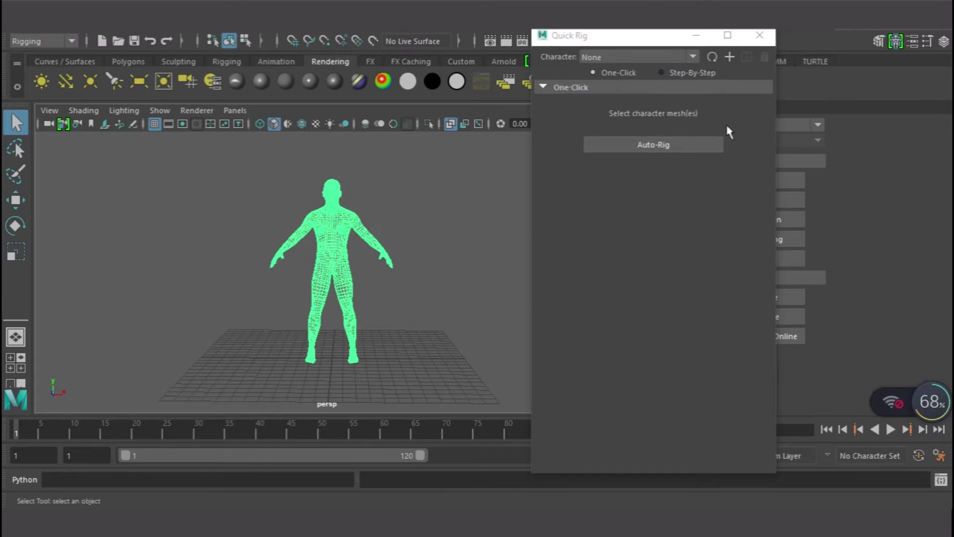
left_click(670, 148)
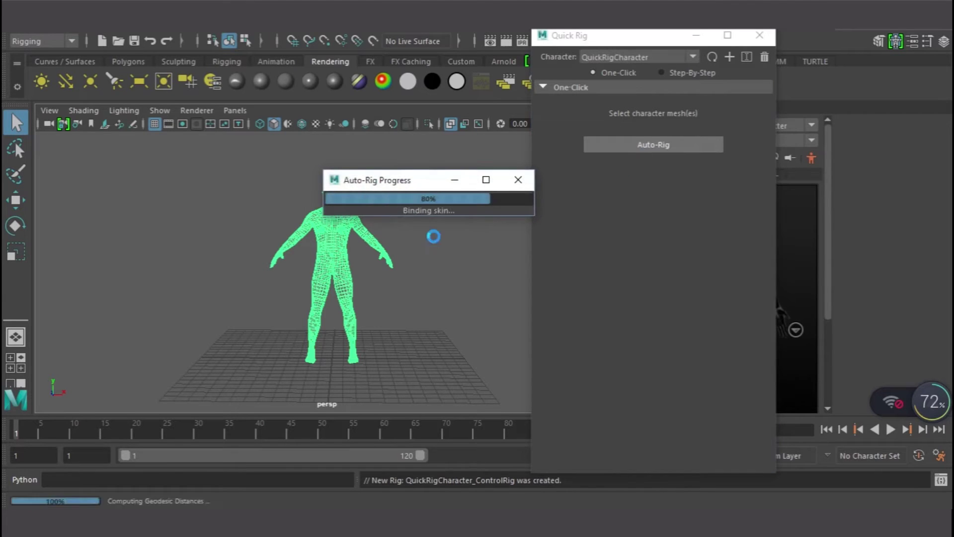
Step: Turn X-Ray off and tumble around the skinned QuickRigCharacter to inspect the rig
left_click_drag(371, 191, 333, 255, "alt")
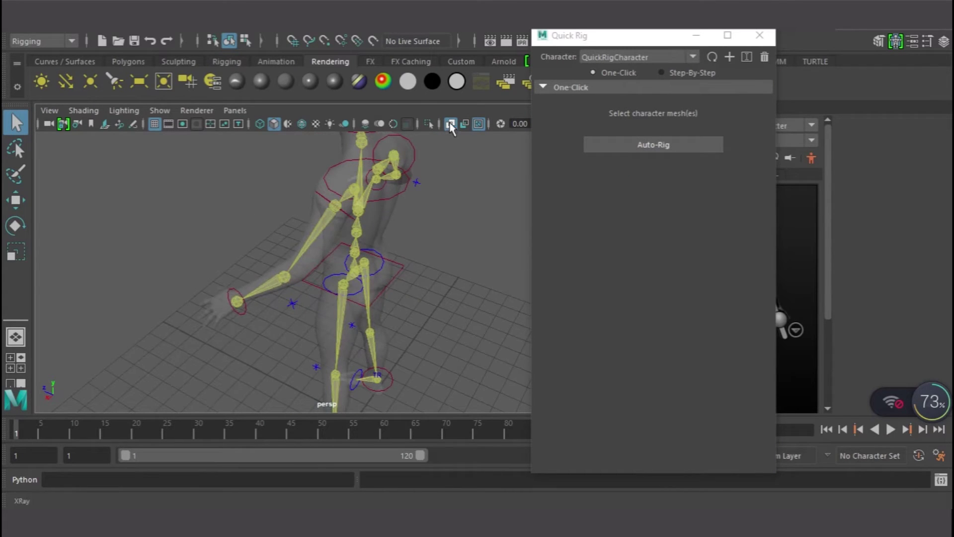
left_click(450, 125)
left_click_drag(353, 226, 423, 213, "alt")
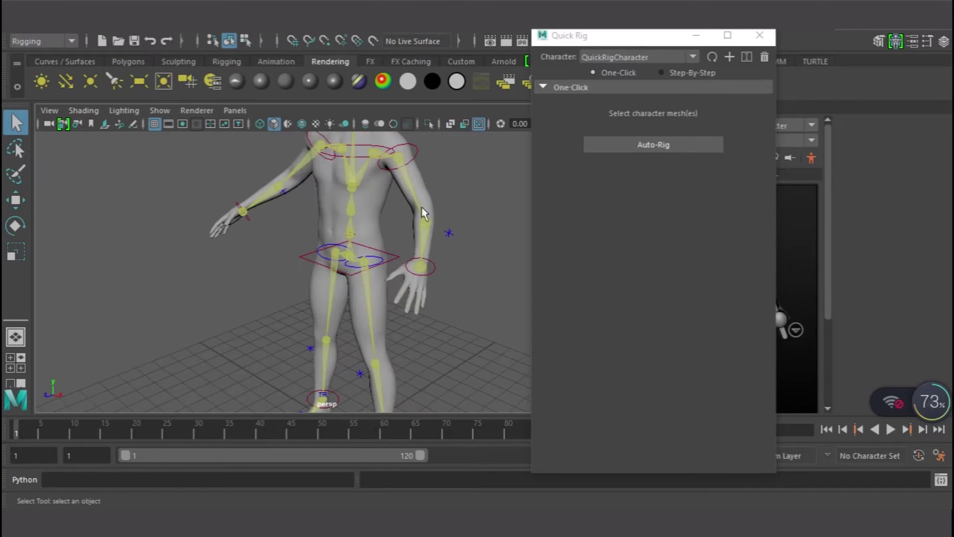
middle_click_drag(423, 214, 396, 249, "alt")
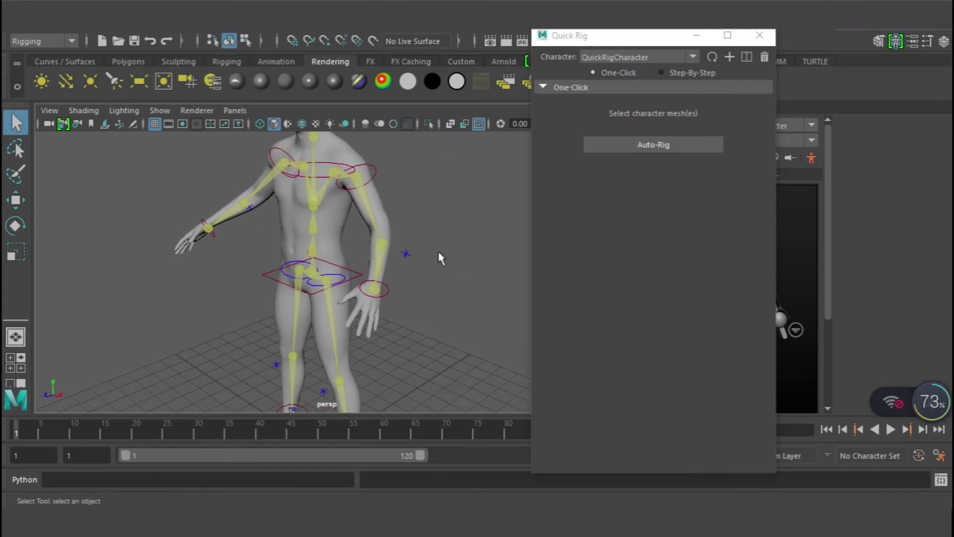
left_click_drag(440, 257, 402, 251, "alt")
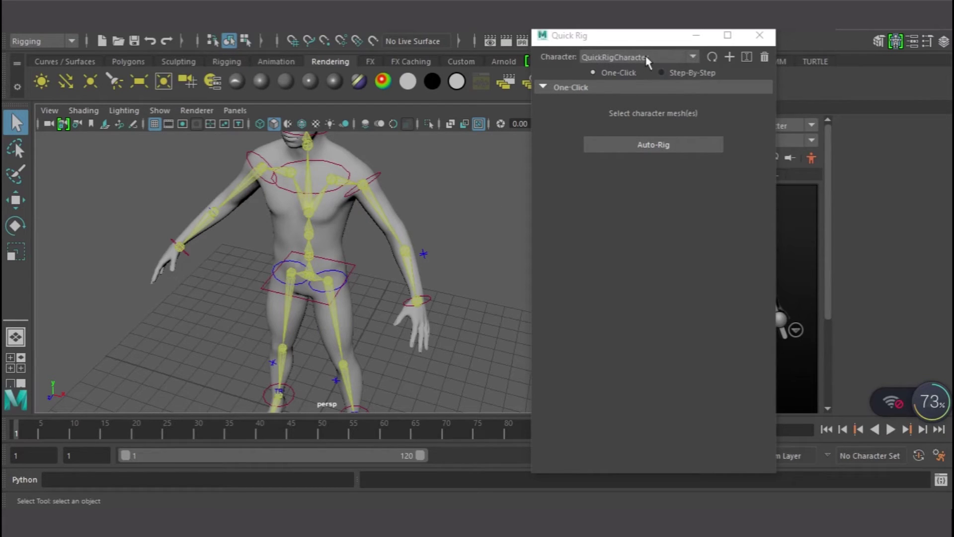
Step: Delete the auto-generated skin, rig, skeleton and guides
left_click(764, 57)
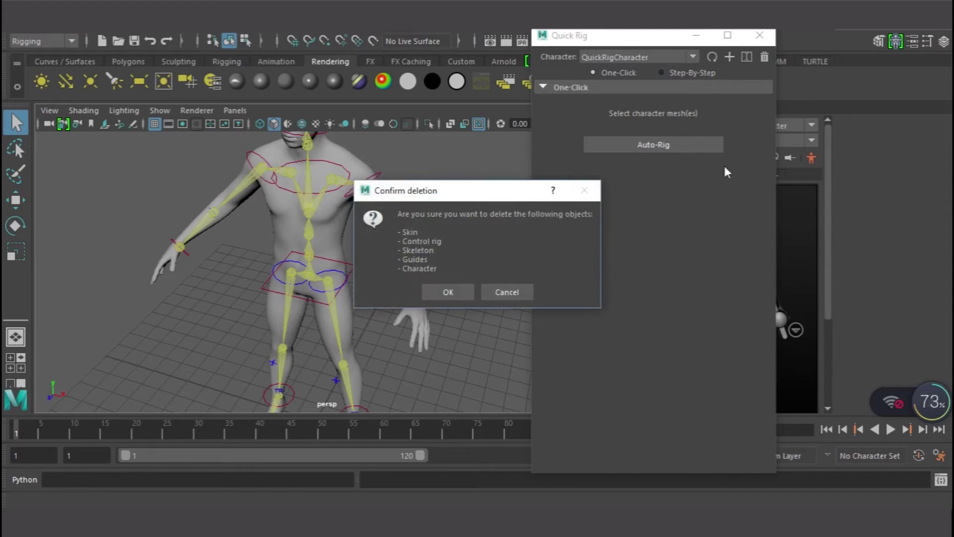
left_click(437, 291)
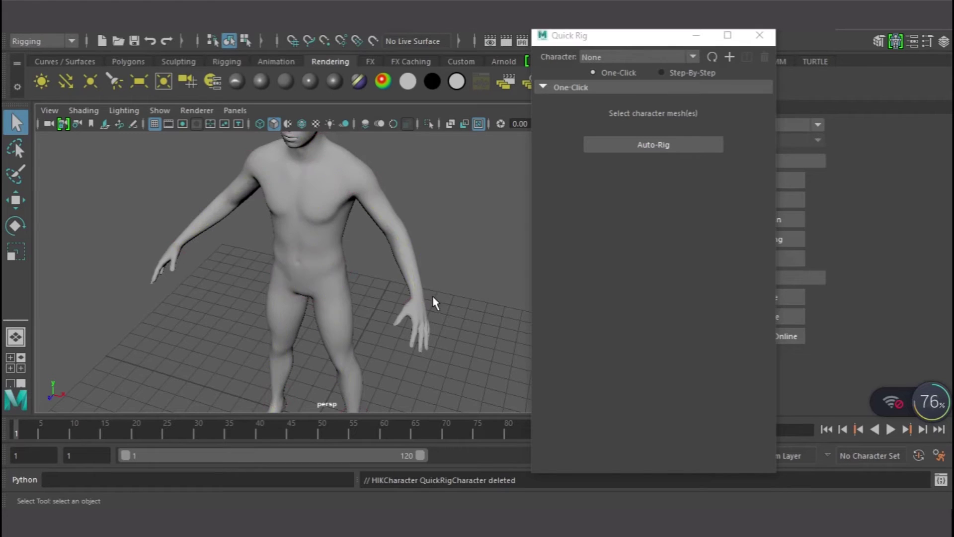
scroll(393, 288, "down", 3)
scroll(355, 275, "up", 3)
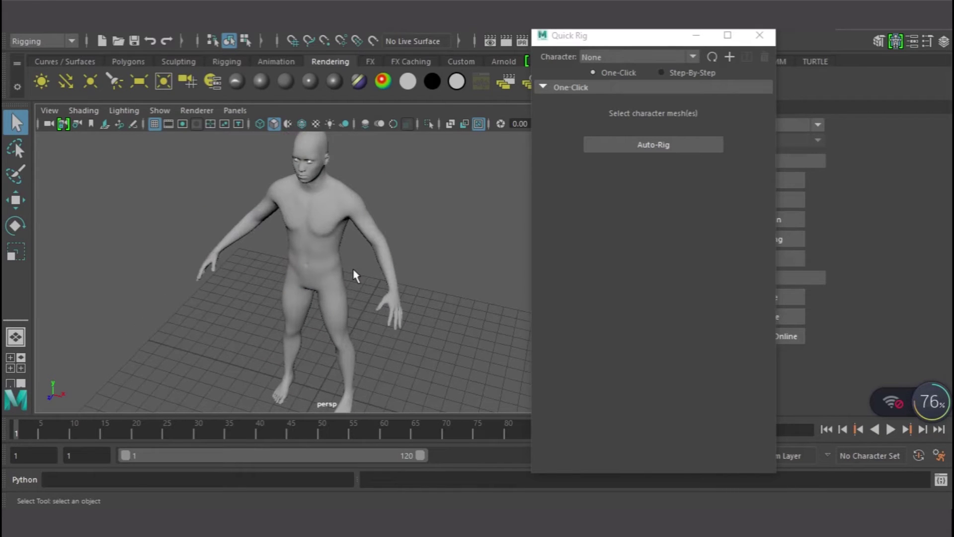
Step: Create a new QuickRigCharacter, select the human mesh, and switch to Step-By-Step mode
left_click(730, 58)
left_click_drag(643, 38, 594, 40)
left_click(637, 57)
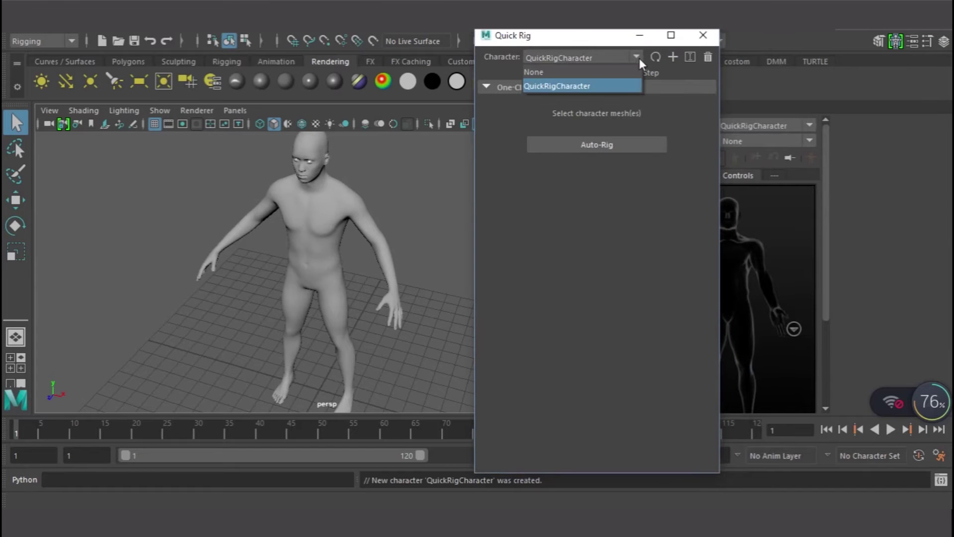
left_click(637, 58)
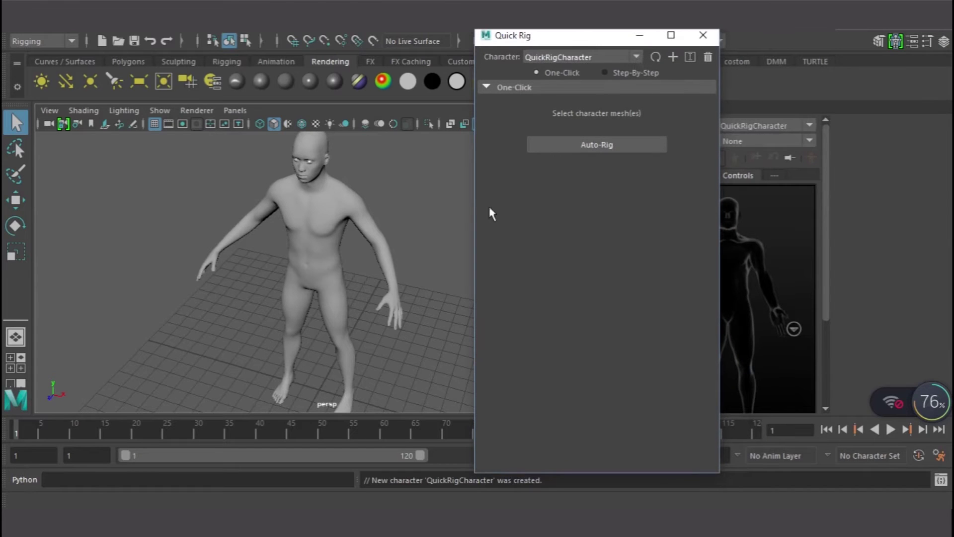
left_click(335, 211)
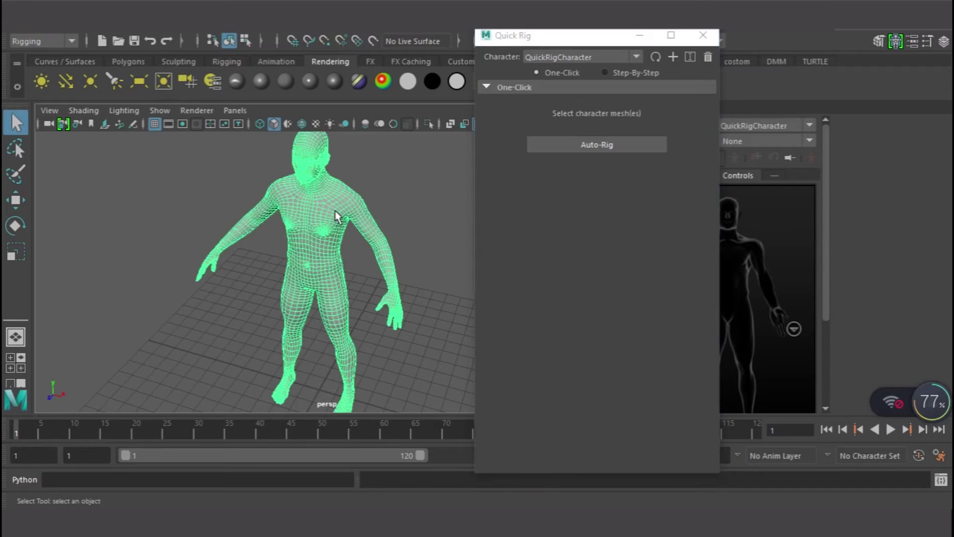
left_click(611, 73)
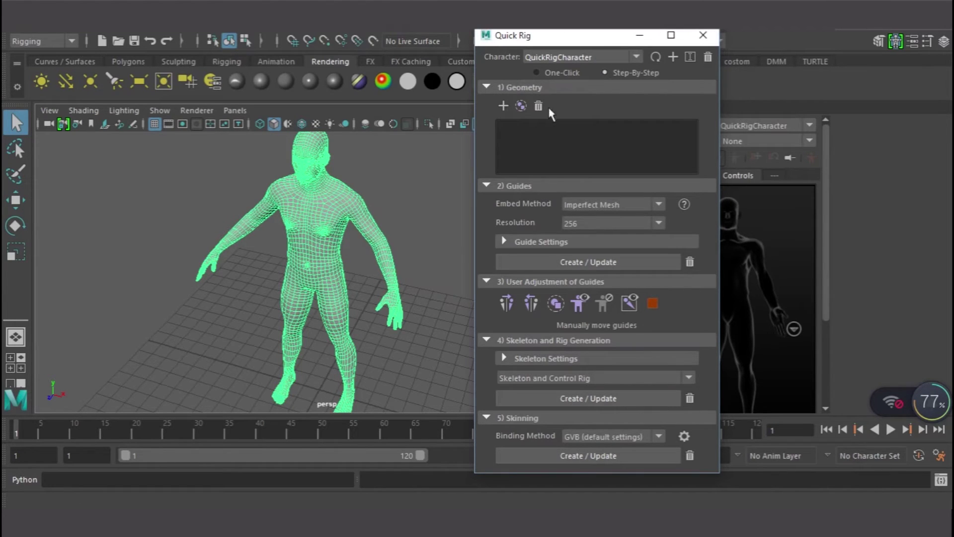
Step: Add the human mesh to the character geometry and keep guide symmetry at Bounding Box
left_click(503, 107)
left_click_drag(608, 36, 722, 11)
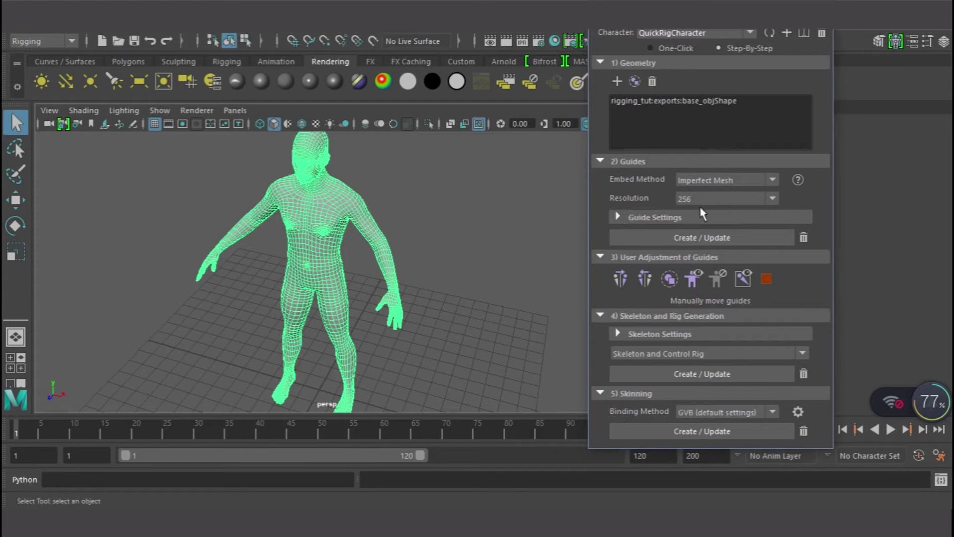
left_click(620, 220)
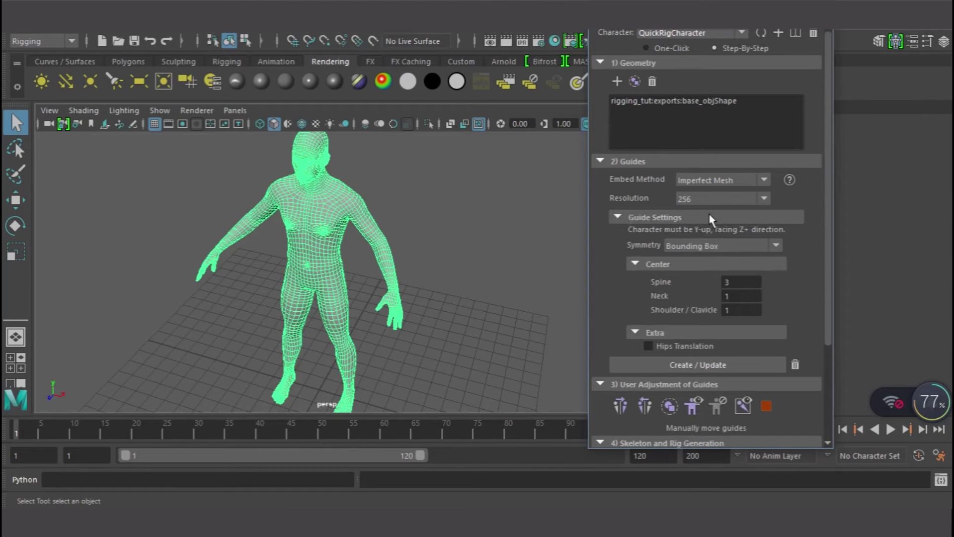
left_click(717, 247)
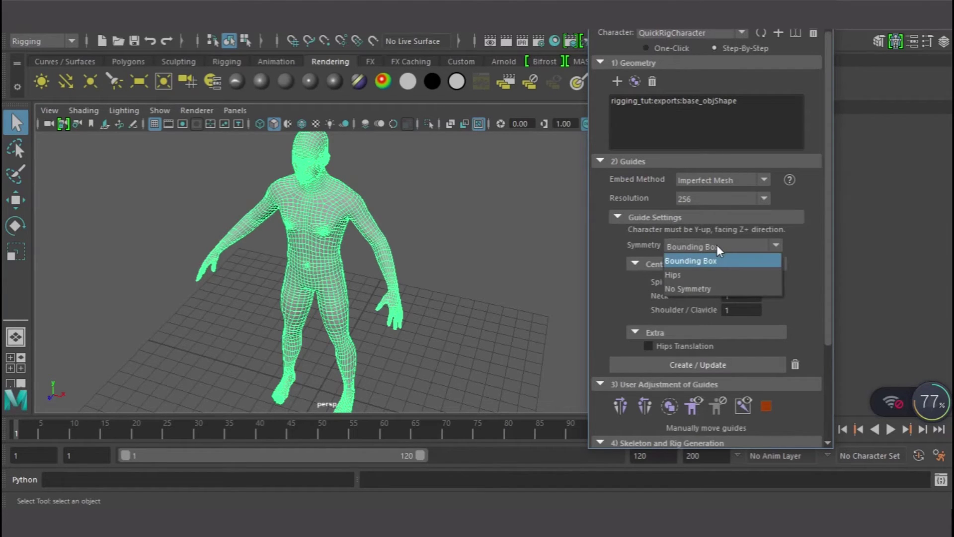
left_click(717, 247)
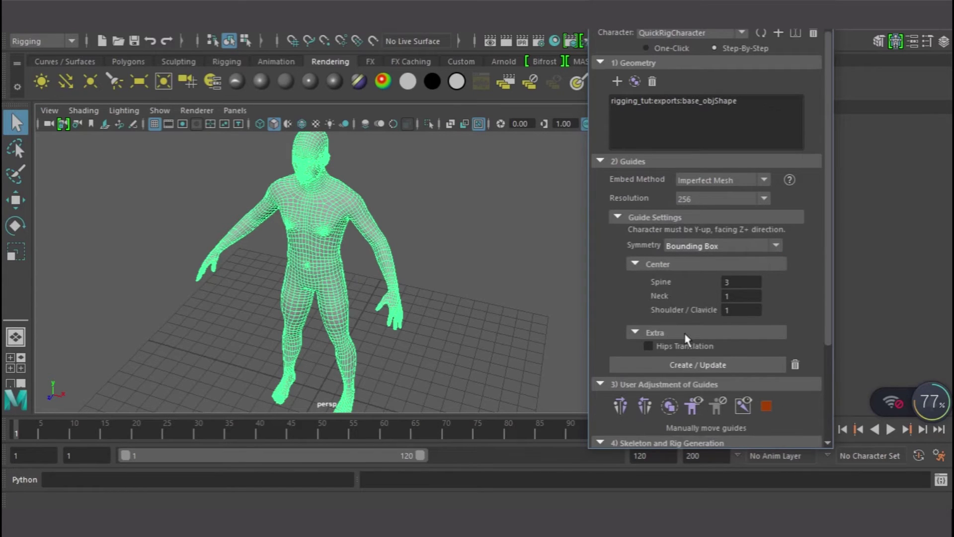
scroll(685, 334, "down", 2)
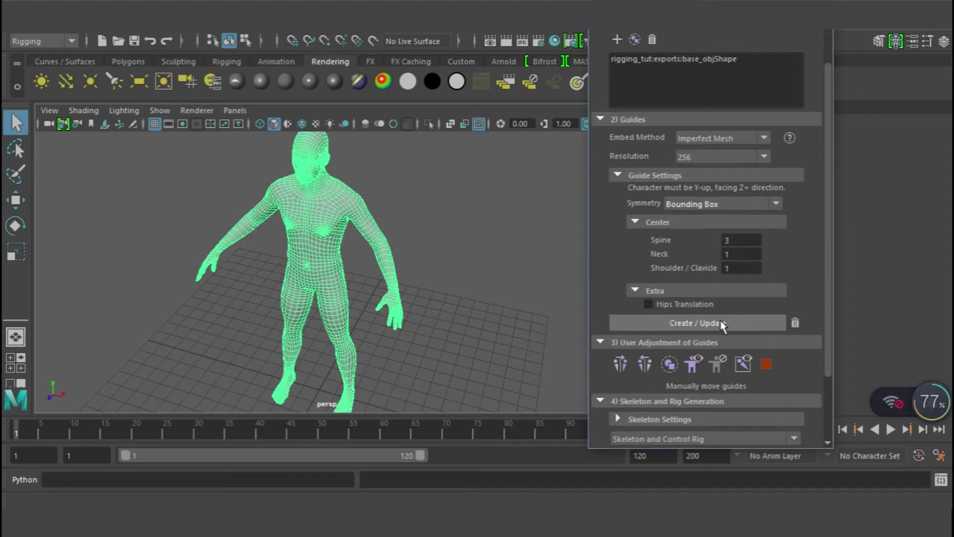
Step: Create the guides on the mesh and orbit to check them along the spine, arms and legs
left_click(723, 326)
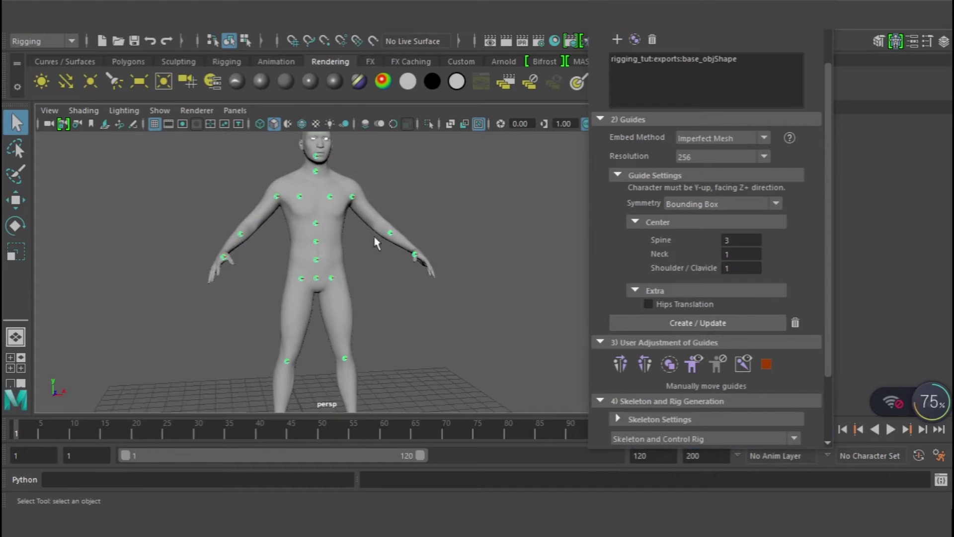
left_click_drag(477, 247, 361, 284, "alt")
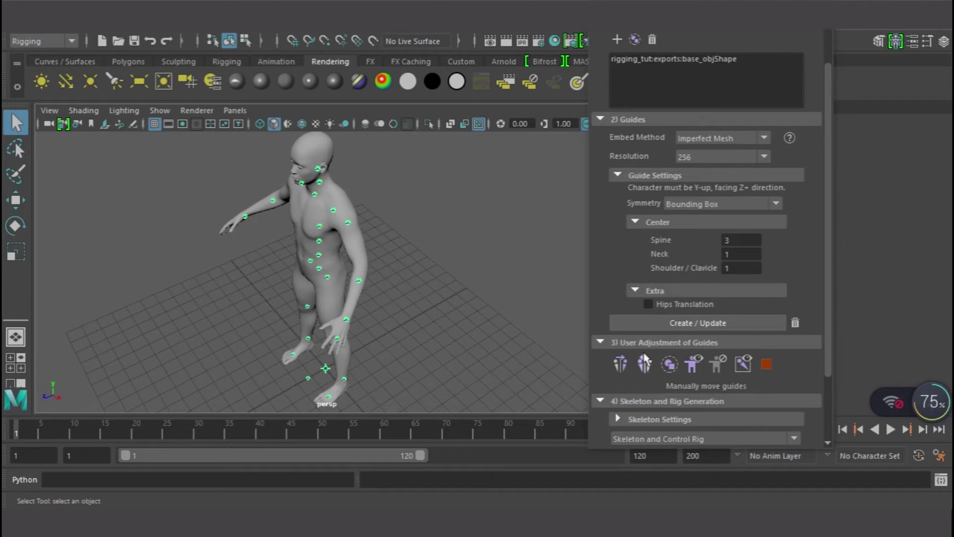
Step: Move the elbow guide up into the arm in the side view
left_click(359, 281)
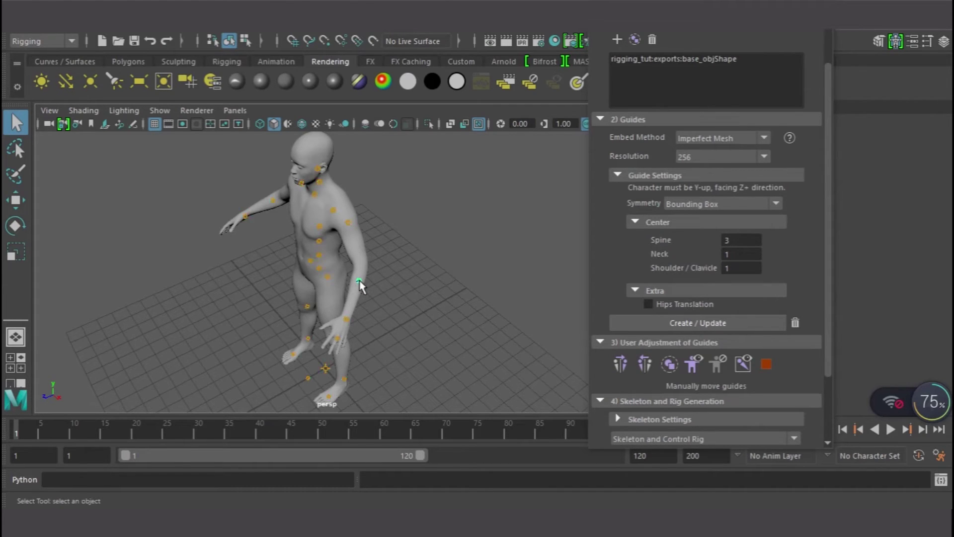
key("space")
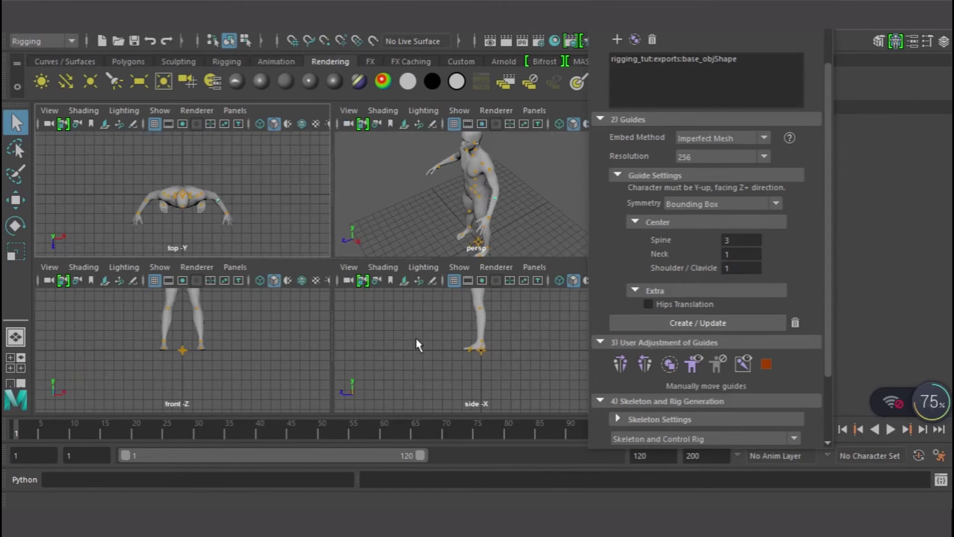
key("space")
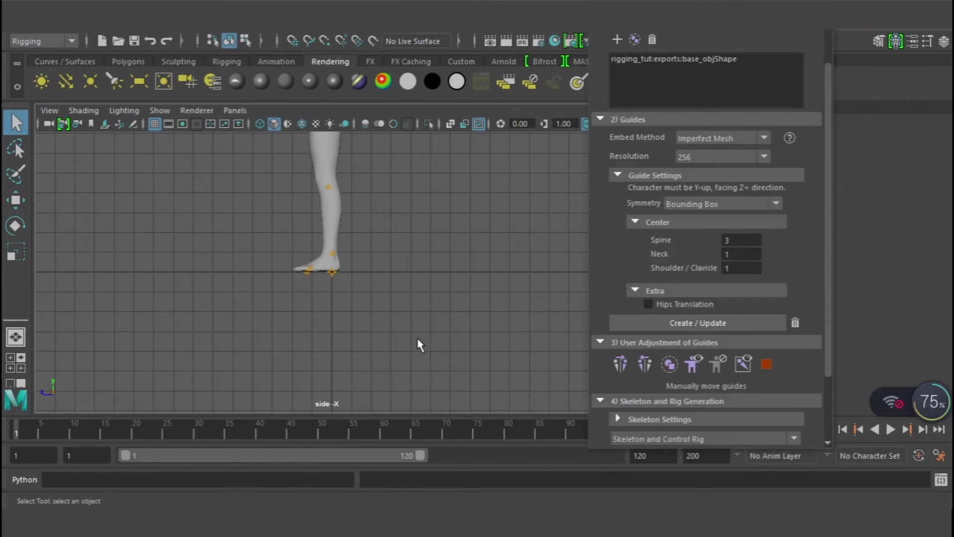
key("f")
scroll(417, 339, "down", 10)
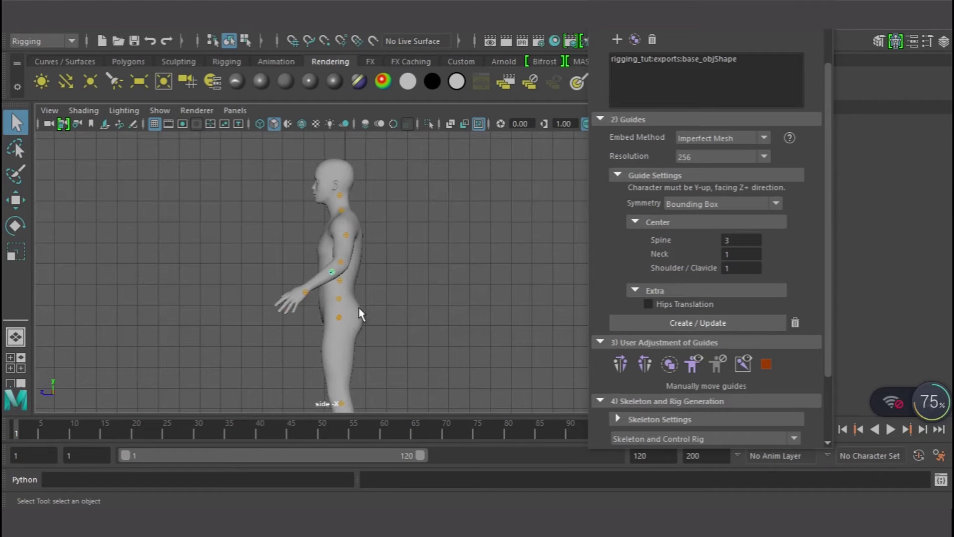
key("w")
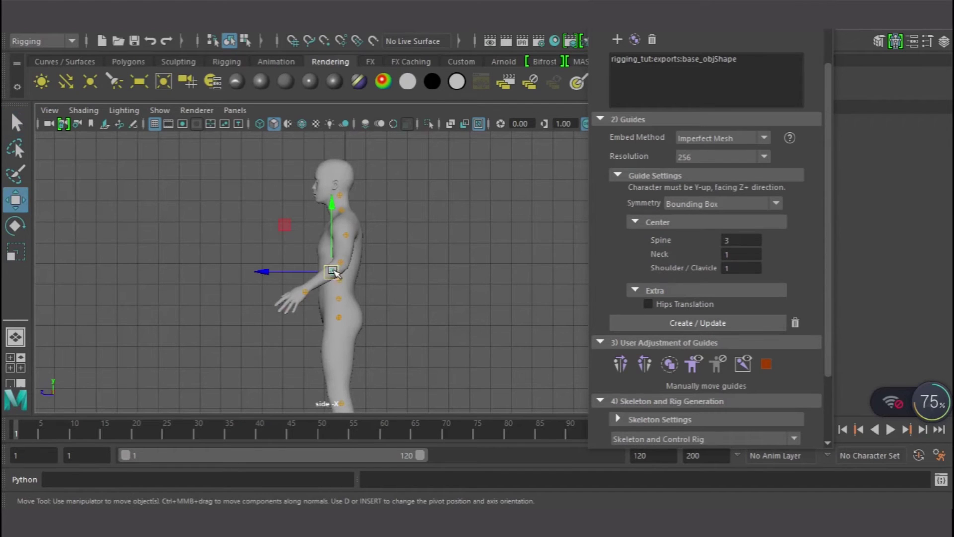
left_click_drag(332, 271, 343, 264)
Step: Center the elbow guide in the arm from the front view and mirror it to the other arm
key("space")
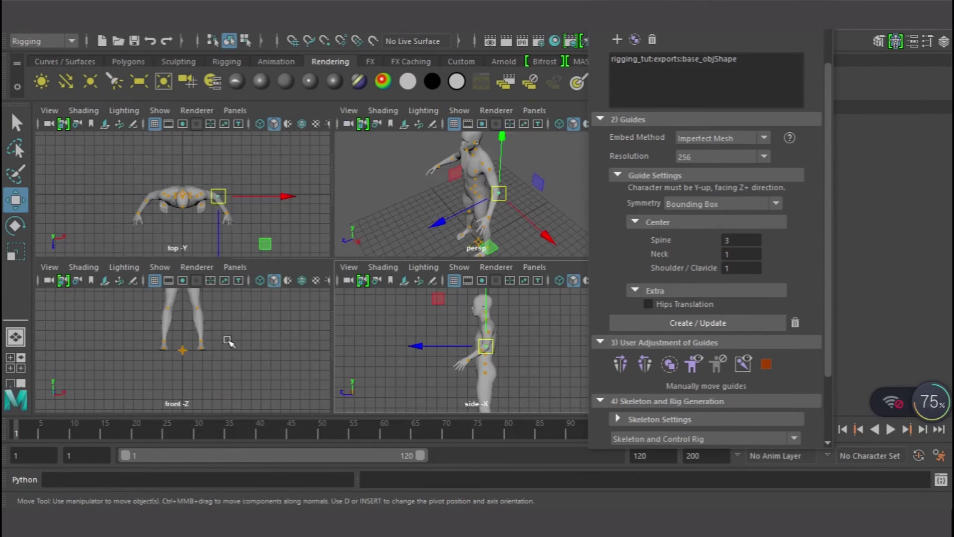
key("space")
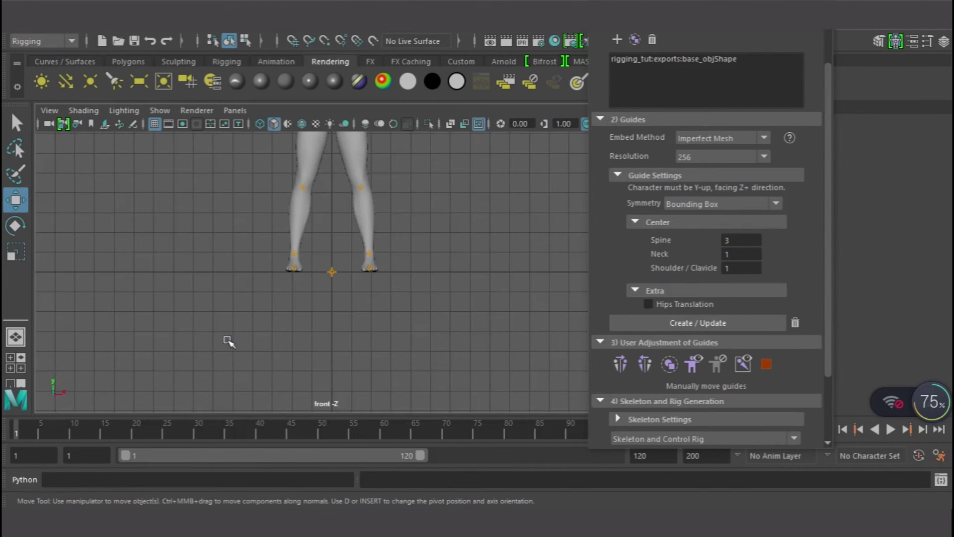
key("f")
scroll(234, 344, "down", 10)
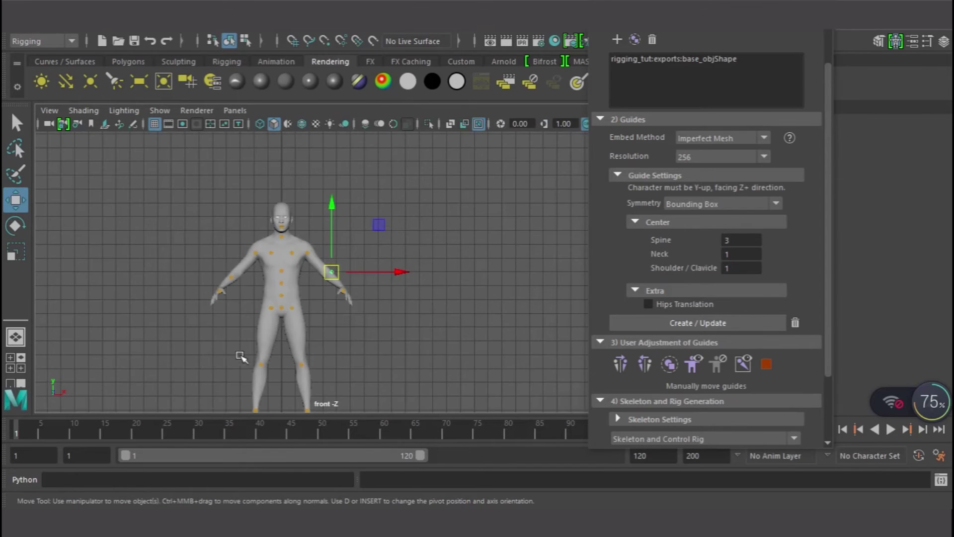
scroll(342, 279, "up", 5)
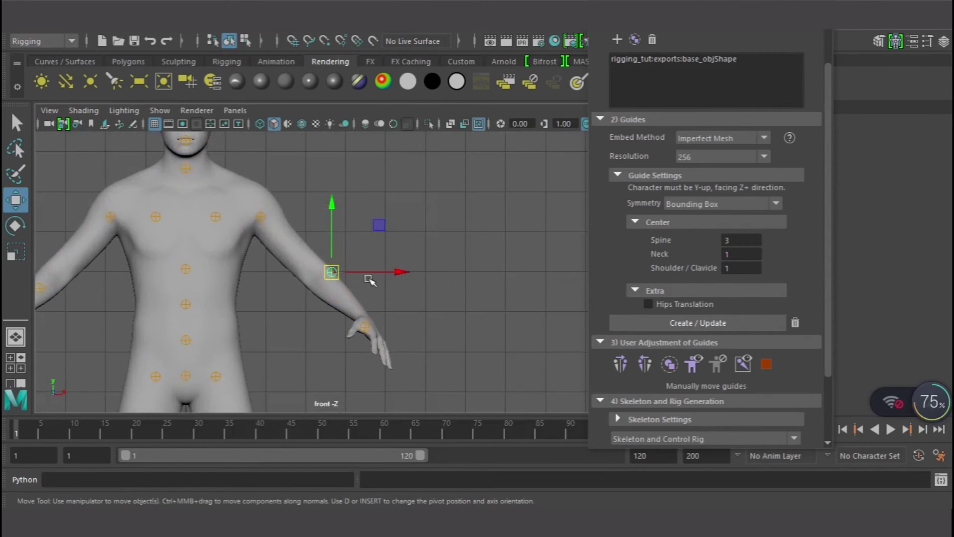
left_click_drag(330, 272, 315, 274)
scroll(313, 313, "down", 4)
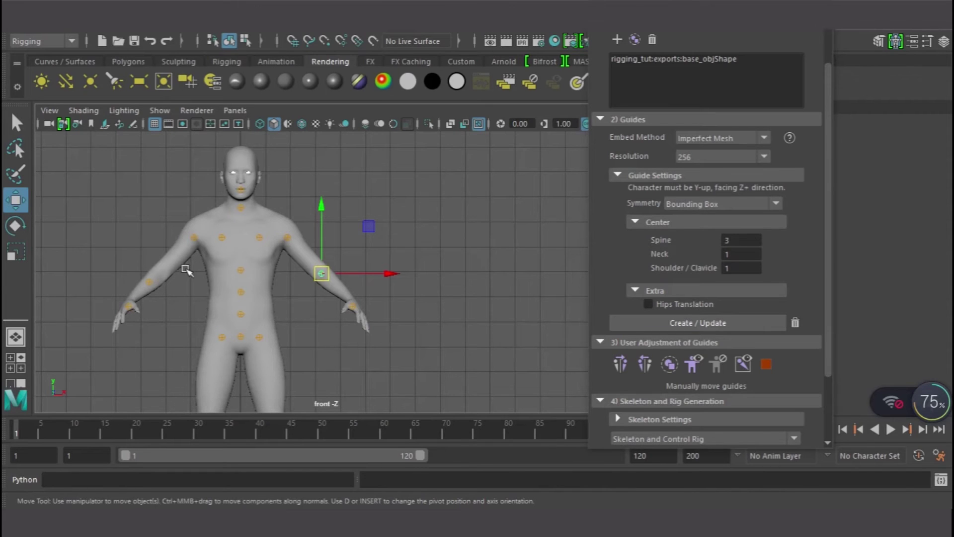
left_click(645, 364)
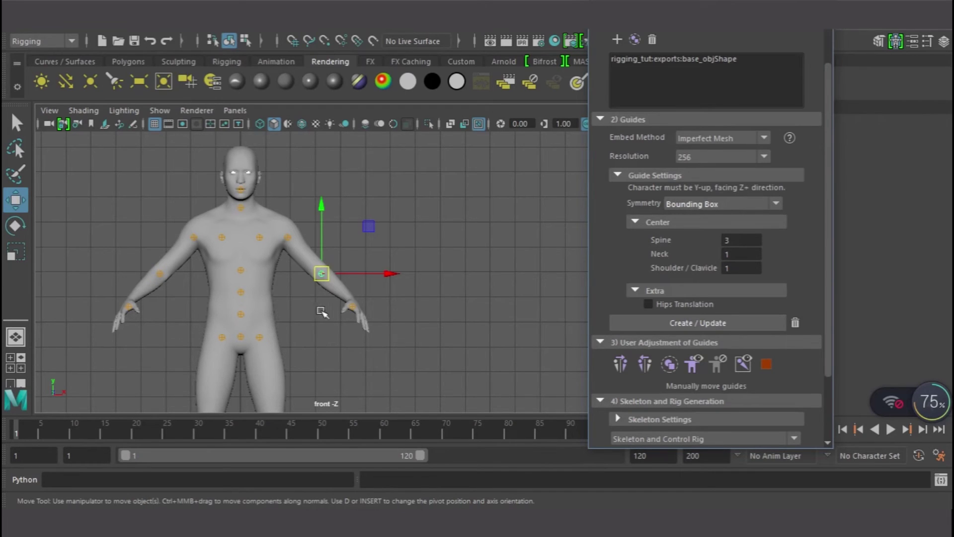
Step: Raise the wrist guide slightly and mirror it onto the other arm
left_click(351, 307)
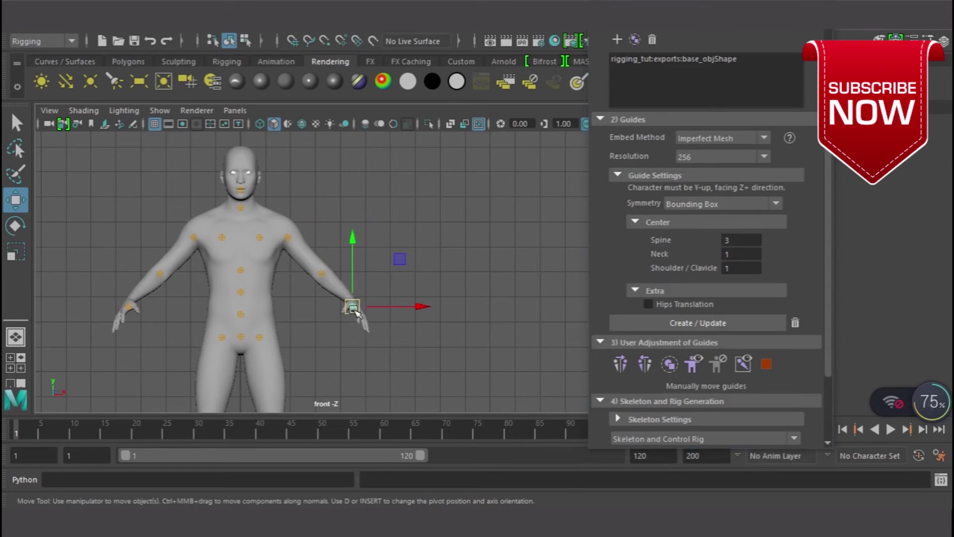
left_click_drag(351, 305, 348, 301)
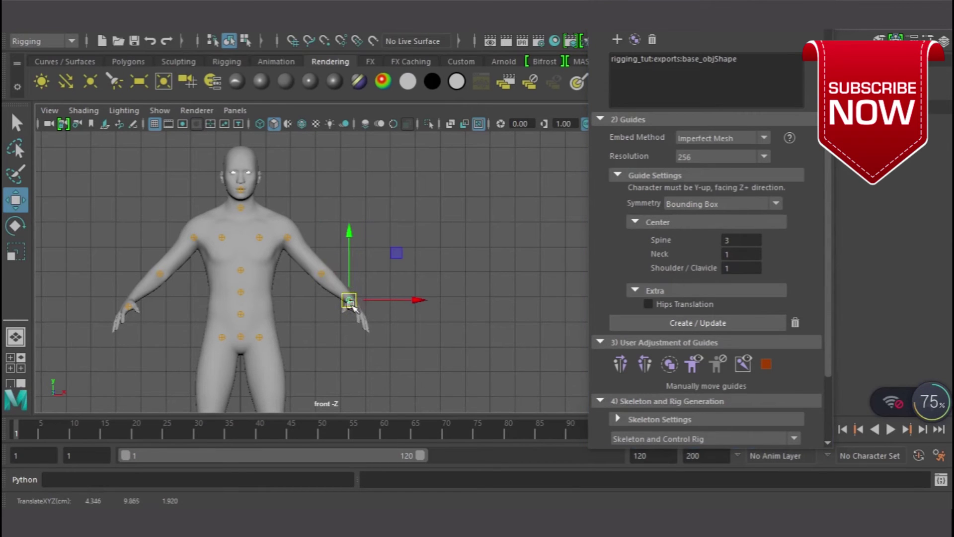
key("space")
key("space")
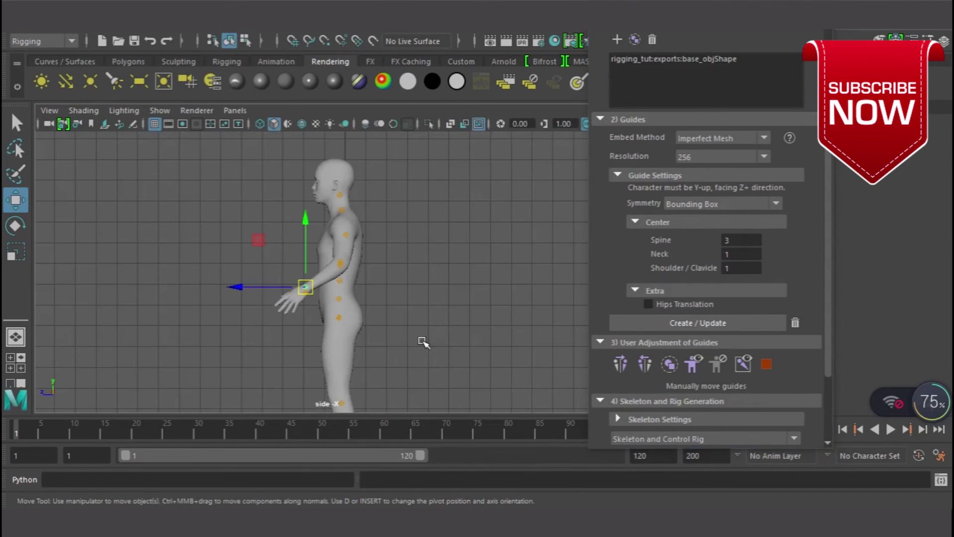
left_click_drag(308, 287, 308, 287)
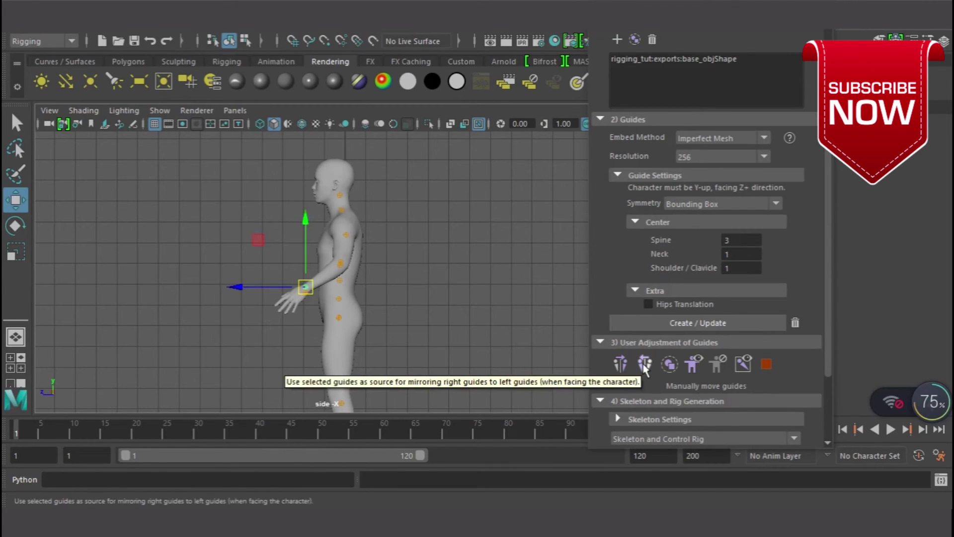
left_click(645, 365)
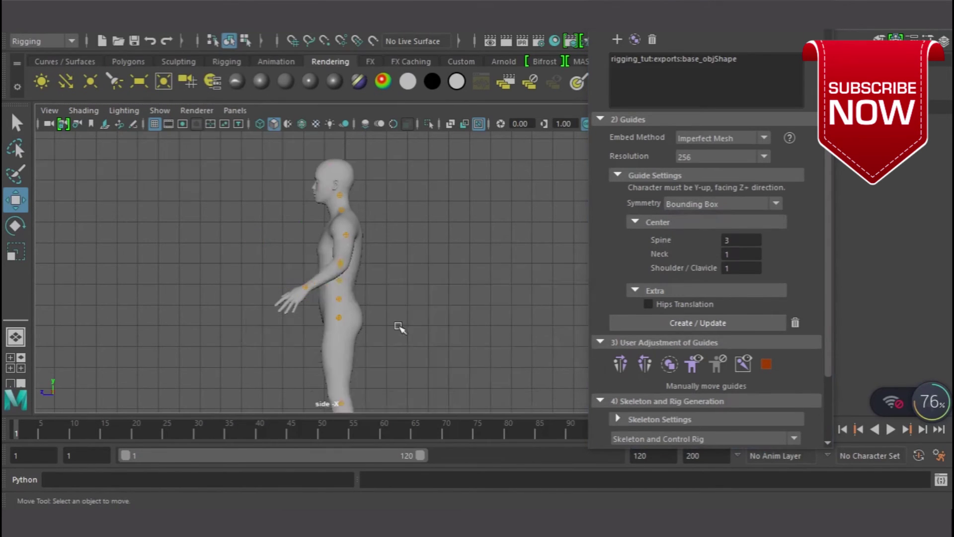
key("space")
key("space")
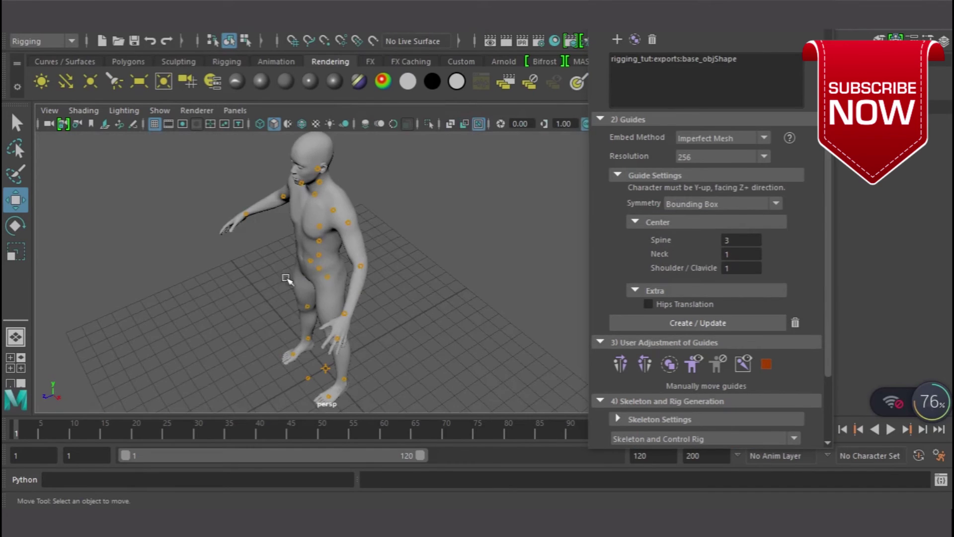
scroll(351, 256, "up", 3)
Step: Nudge the shoulder guide slightly up toward the neck in the front view
left_click(360, 201)
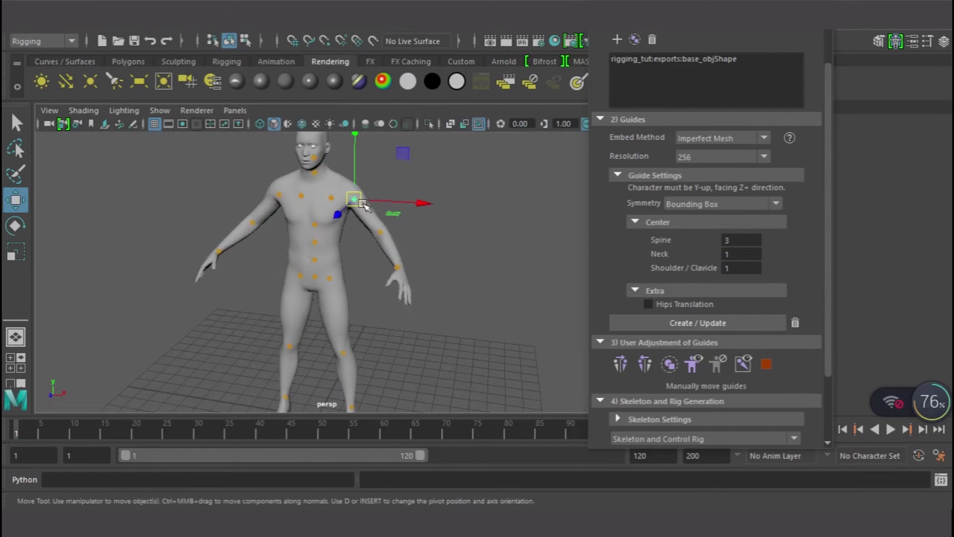
left_click_drag(360, 201, 353, 195)
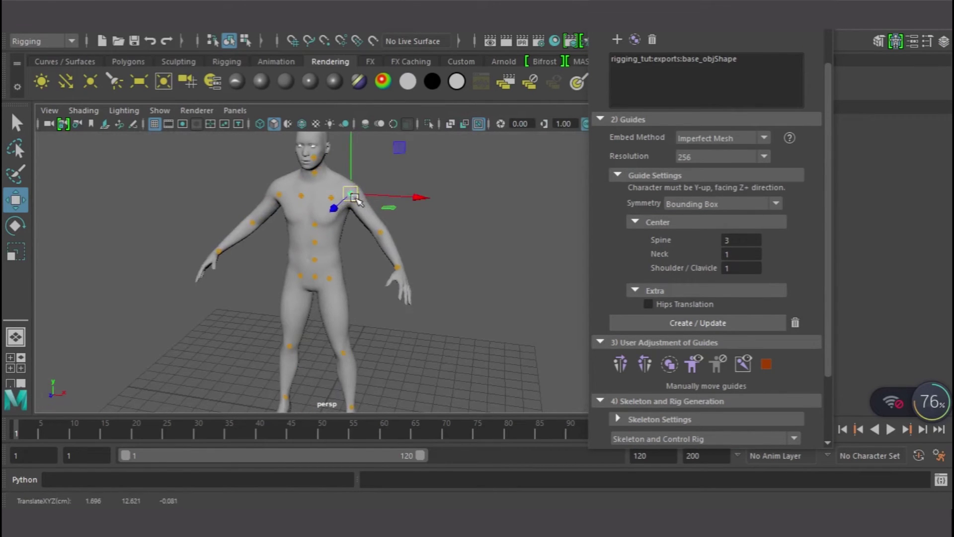
key("ctrl+z")
key("space")
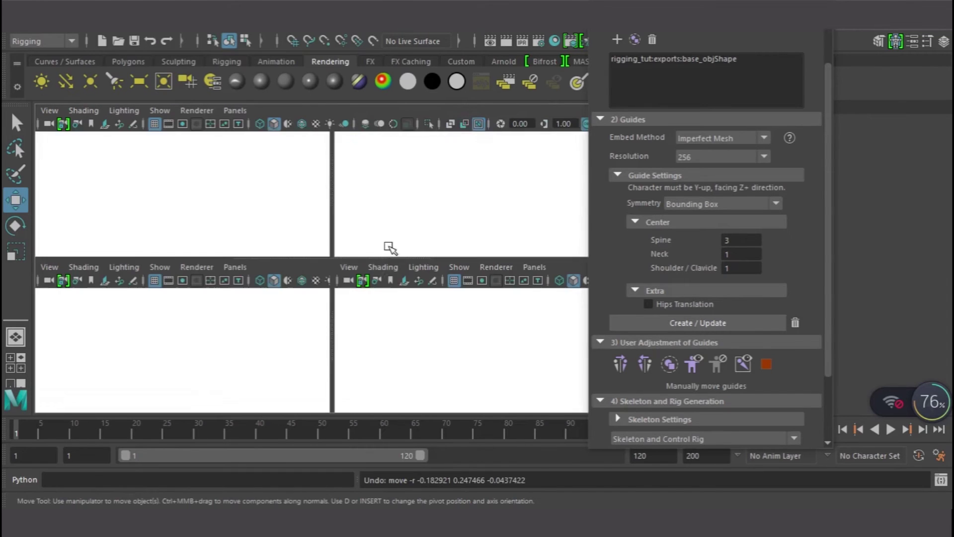
key("space")
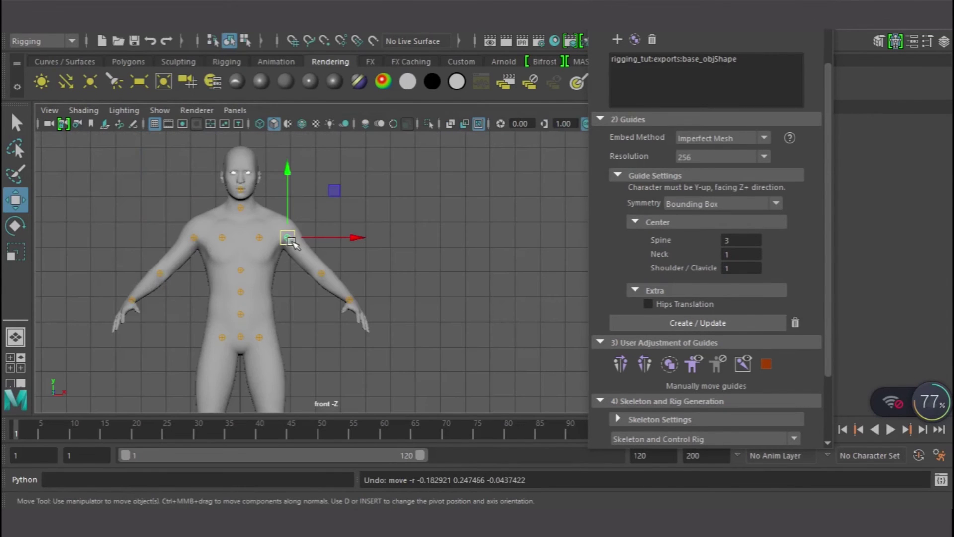
left_click(287, 236)
left_click_drag(287, 236, 282, 234)
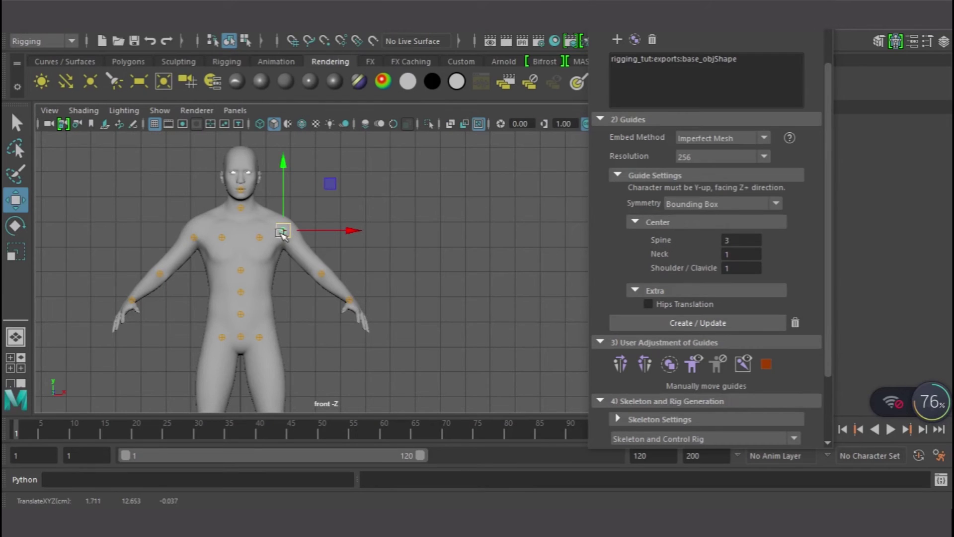
Step: Mirror the shoulder guide onto the other shoulder and deselect it
key("space")
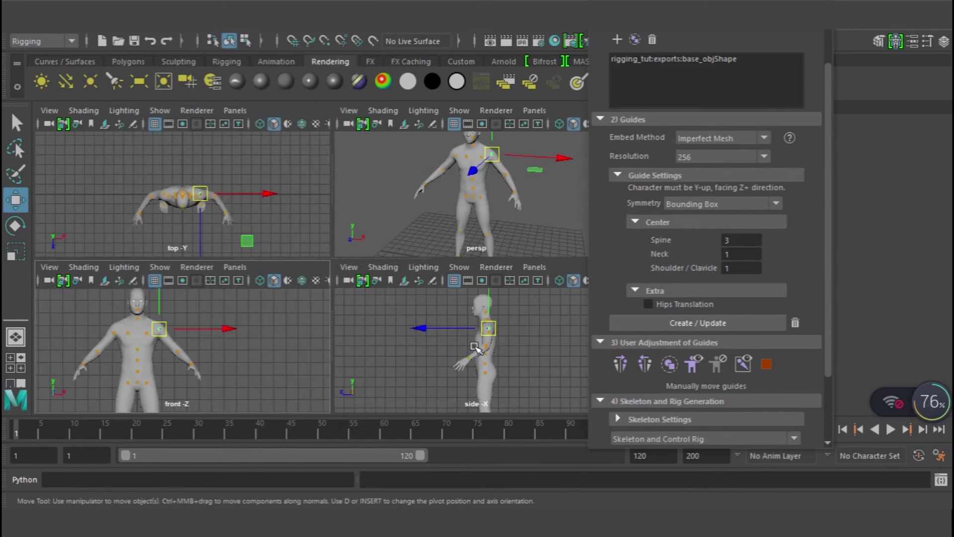
key("space")
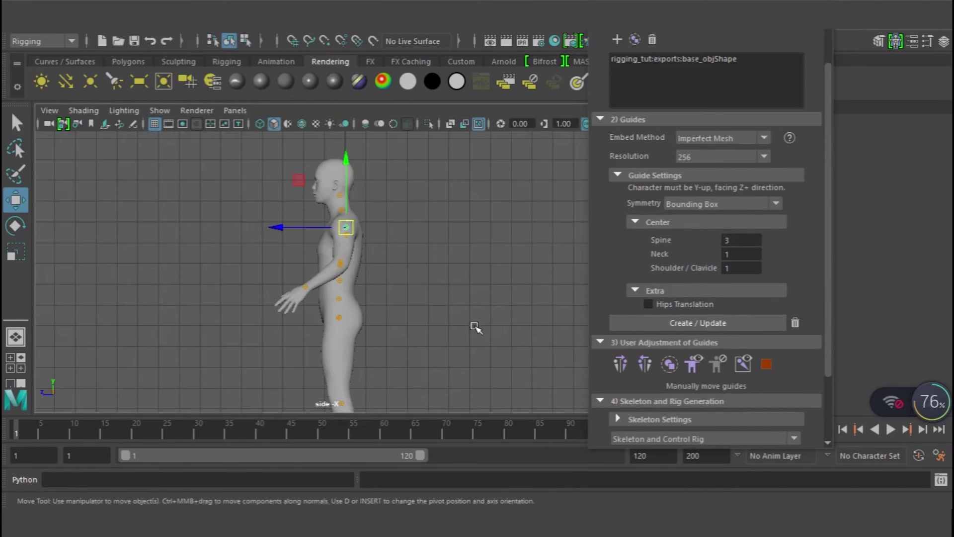
left_click(648, 365)
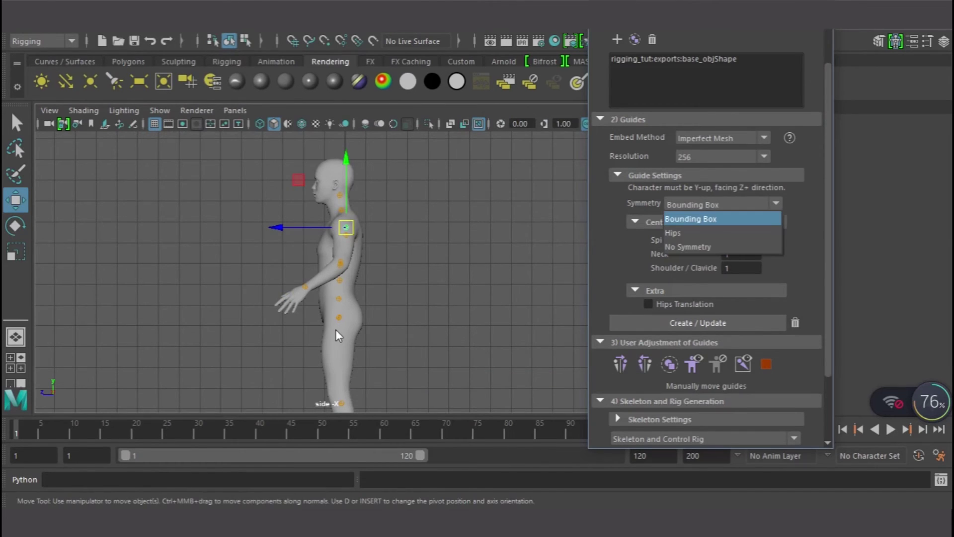
left_click(403, 287)
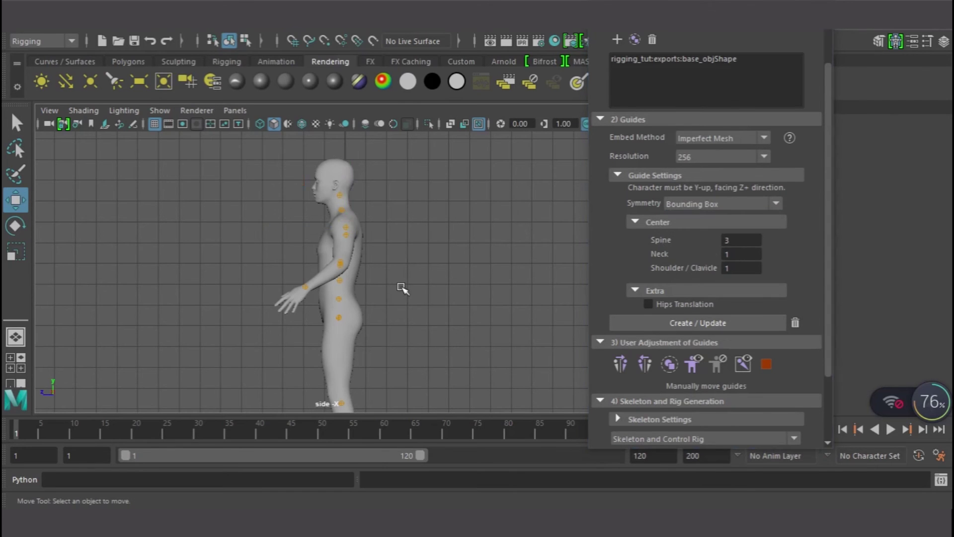
key("space")
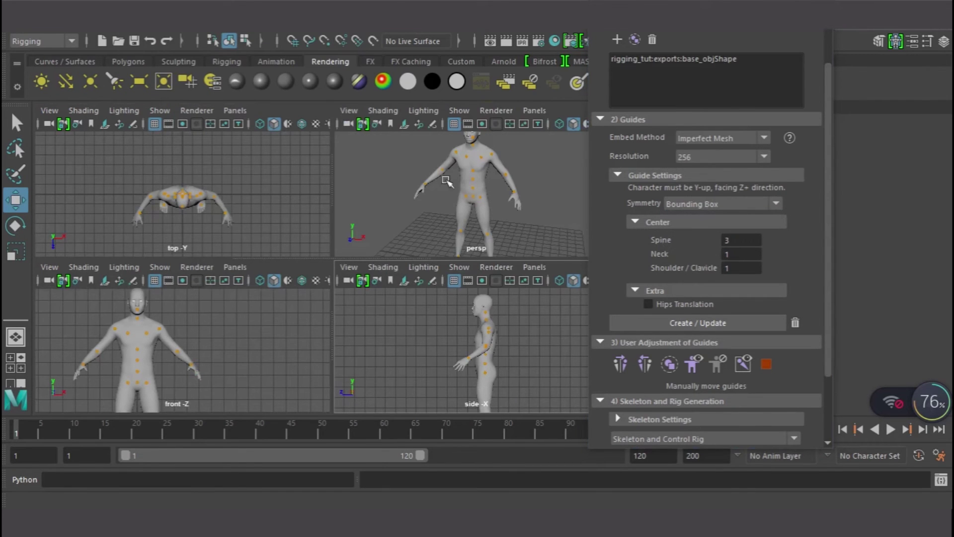
key("space")
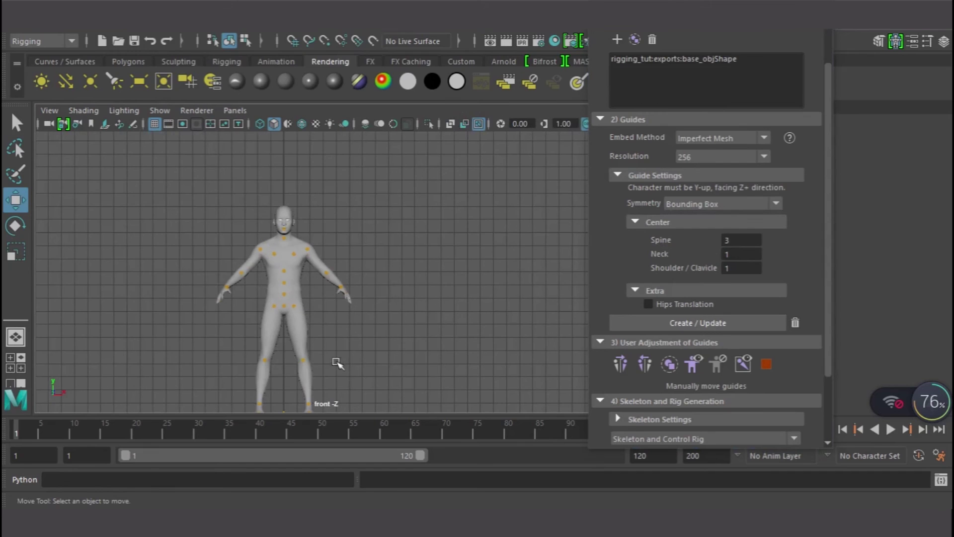
Step: Nudge the knee guide, lower the ankle guide toward the heel, and mirror them to the other leg
middle_click_drag(318, 371, 341, 267, "alt")
left_click(329, 269)
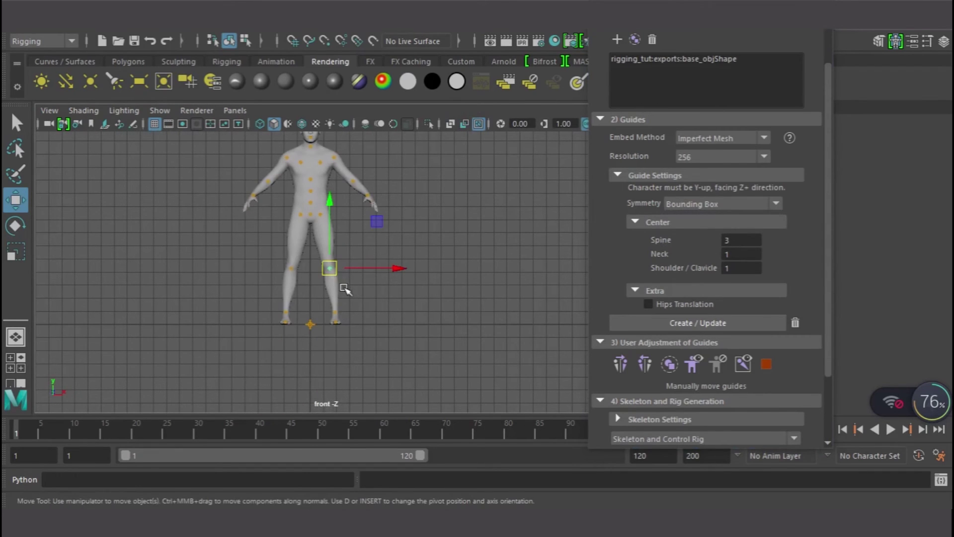
left_click_drag(329, 268, 328, 266)
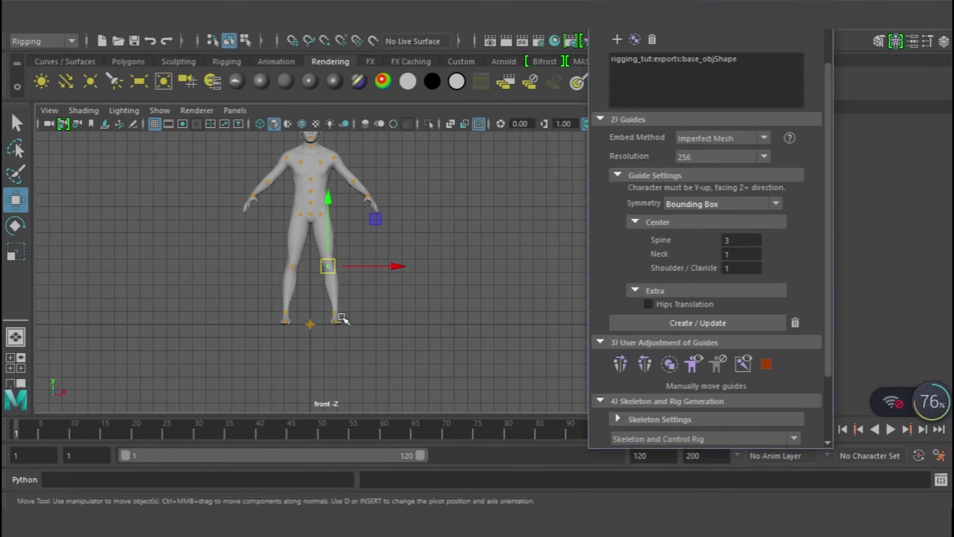
key("space")
key("space")
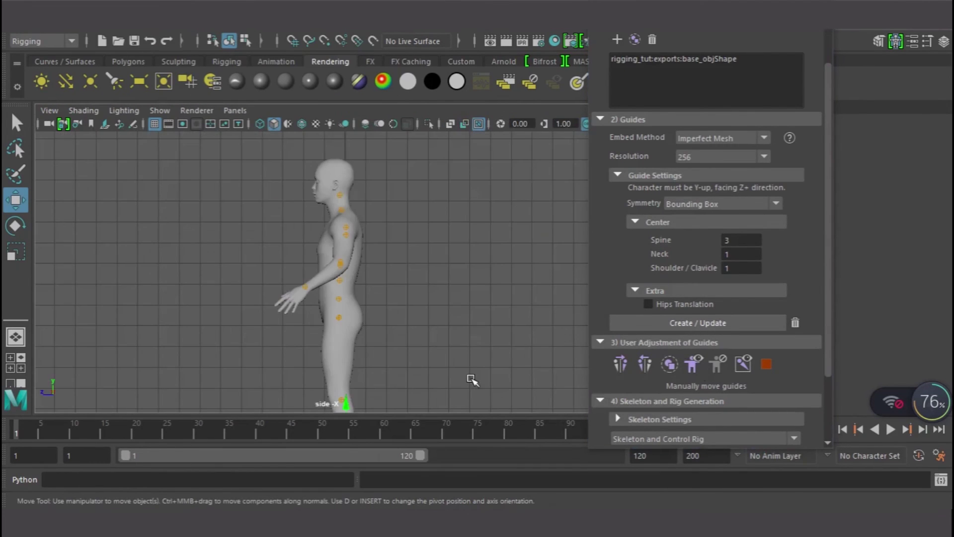
key("f")
scroll(448, 371, "down", 5)
scroll(415, 351, "up", 4)
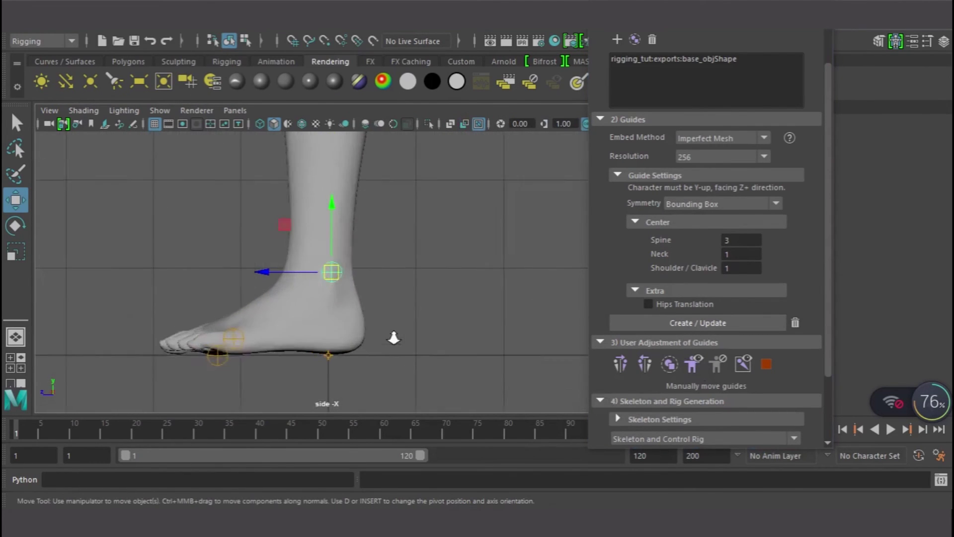
left_click_drag(328, 261, 322, 287)
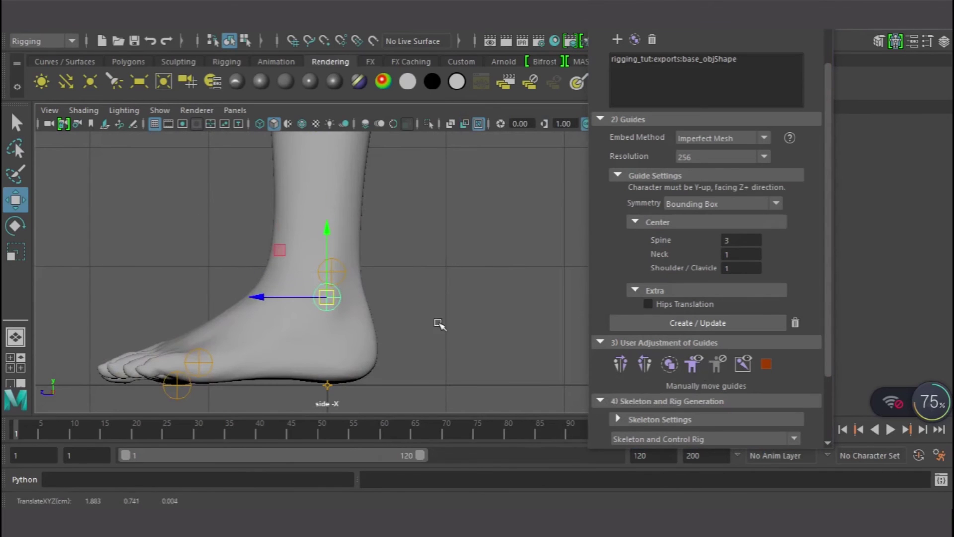
left_click(645, 367)
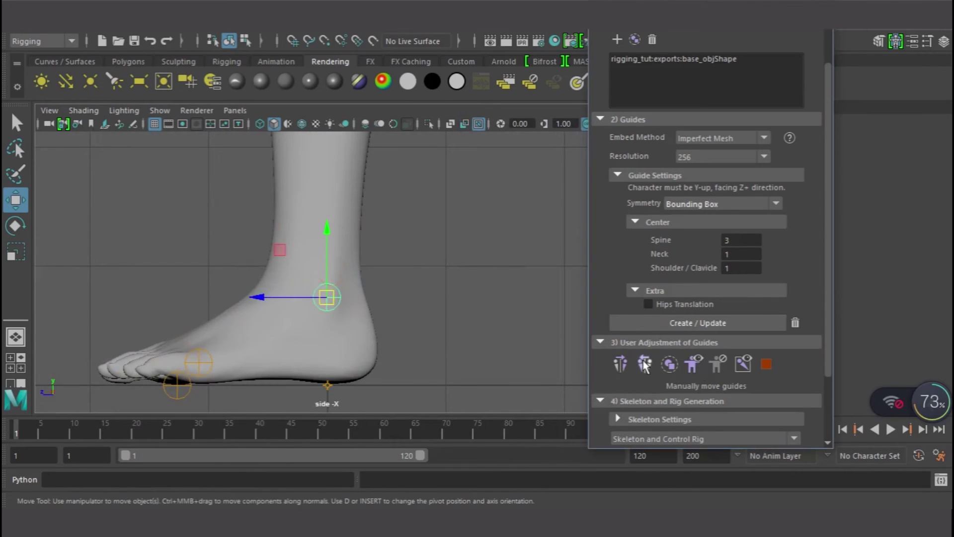
Step: Shift the toe-ball guide slightly toward the heel and clear the selection
left_click(203, 367)
left_click_drag(206, 373, 222, 376)
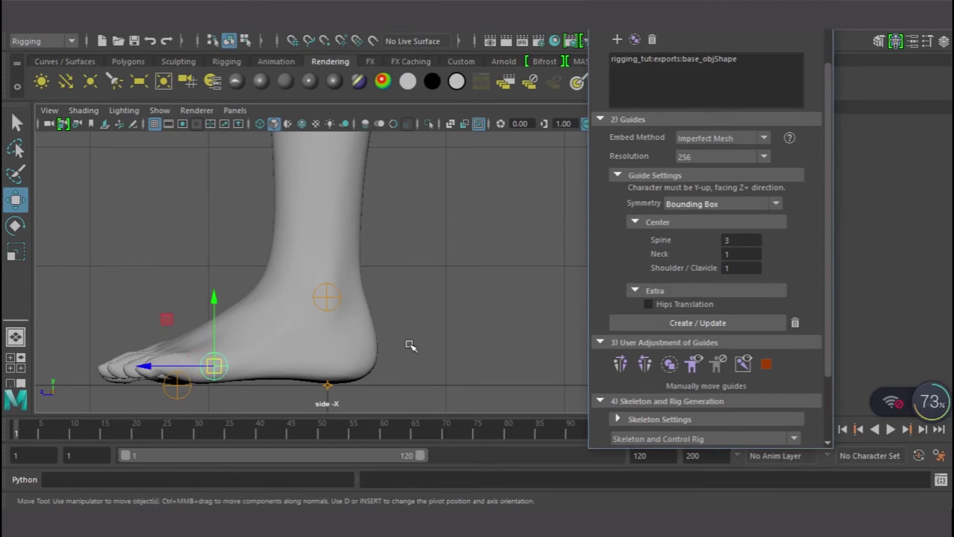
left_click(431, 318)
left_click(430, 315)
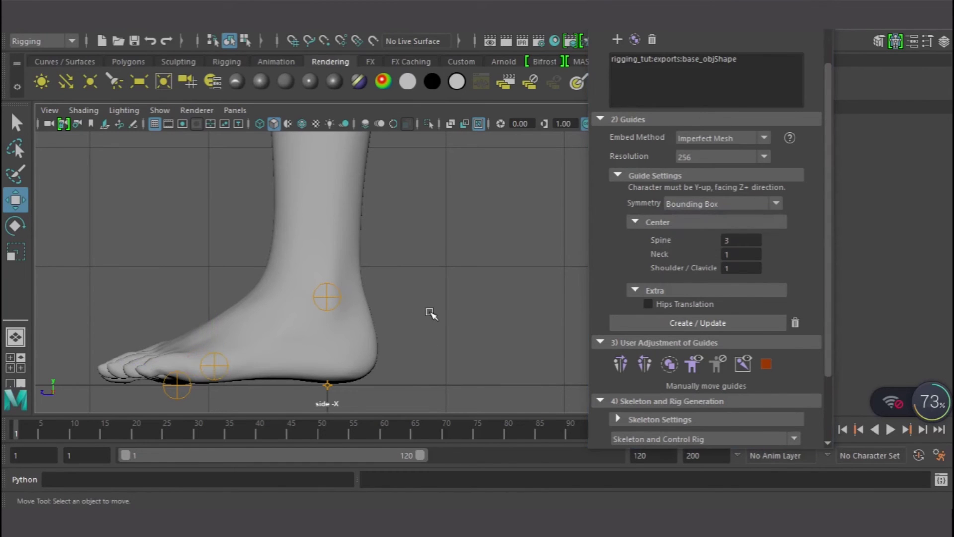
key("space")
key("space")
Step: Orbit the persp view to face the character straight on
scroll(418, 273, "up", 3)
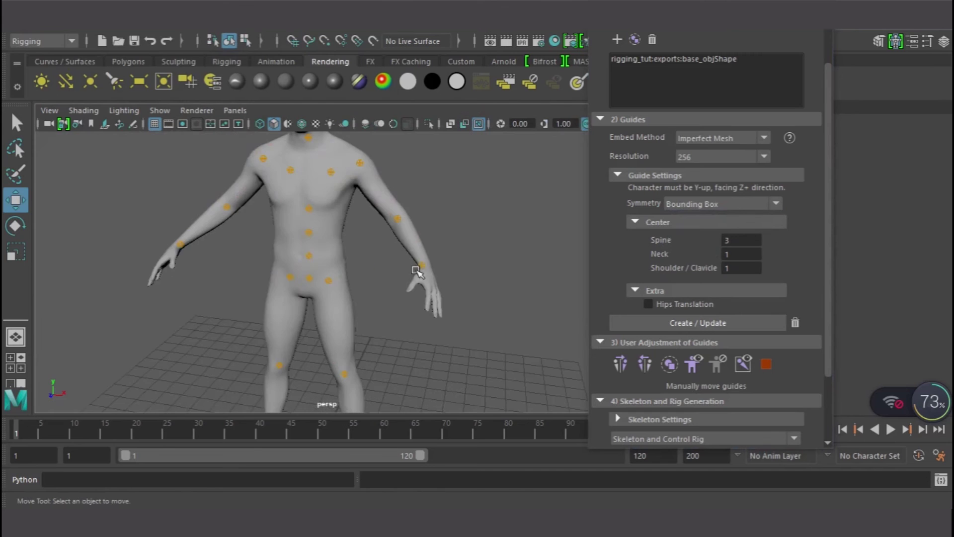
left_click_drag(462, 268, 468, 291, "alt")
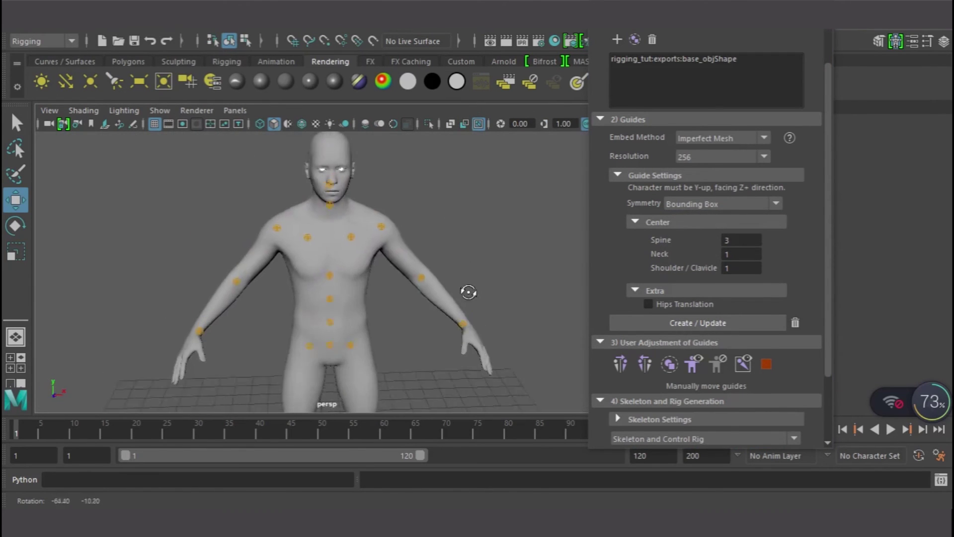
scroll(462, 296, "down", 5)
left_click_drag(378, 281, 404, 265, "alt")
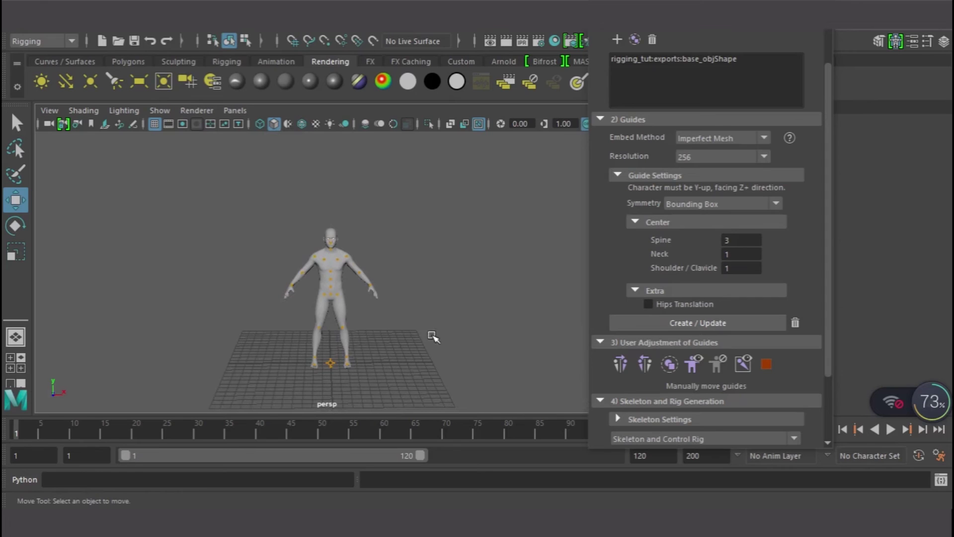
Step: Expand Skeleton Settings under 4) Skeleton and Rig Generation, revealing T-Stance Correction and Align Joint X Axis
left_click_drag(829, 267, 814, 345)
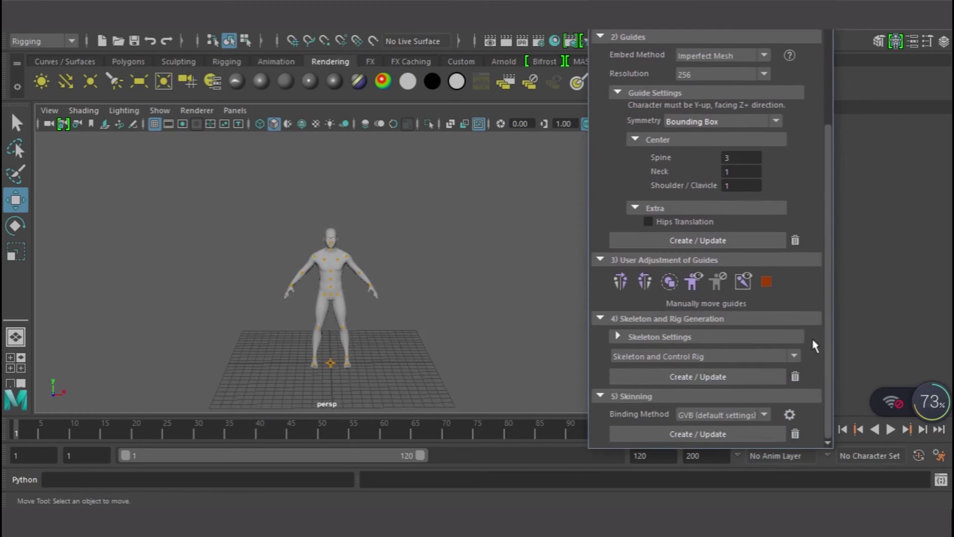
left_click(617, 337)
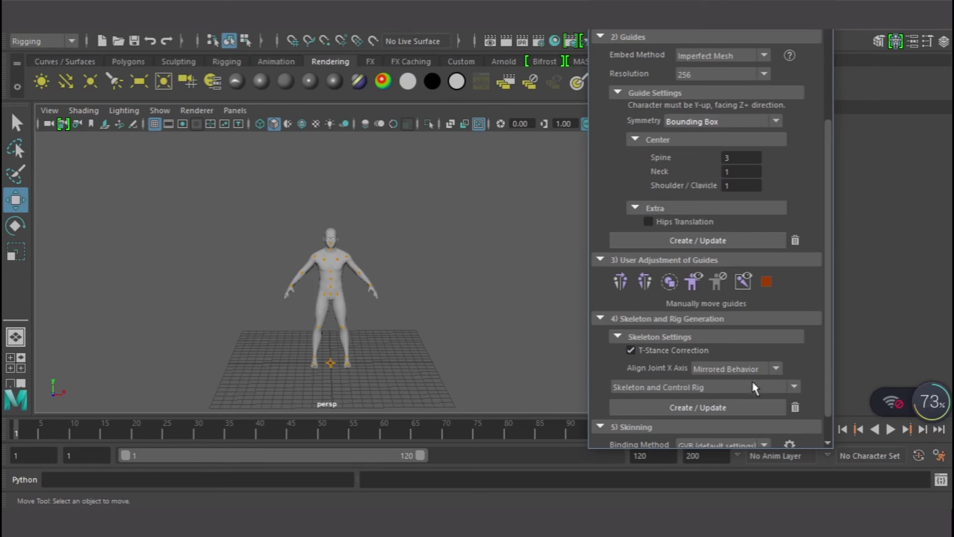
scroll(750, 382, "down", 1)
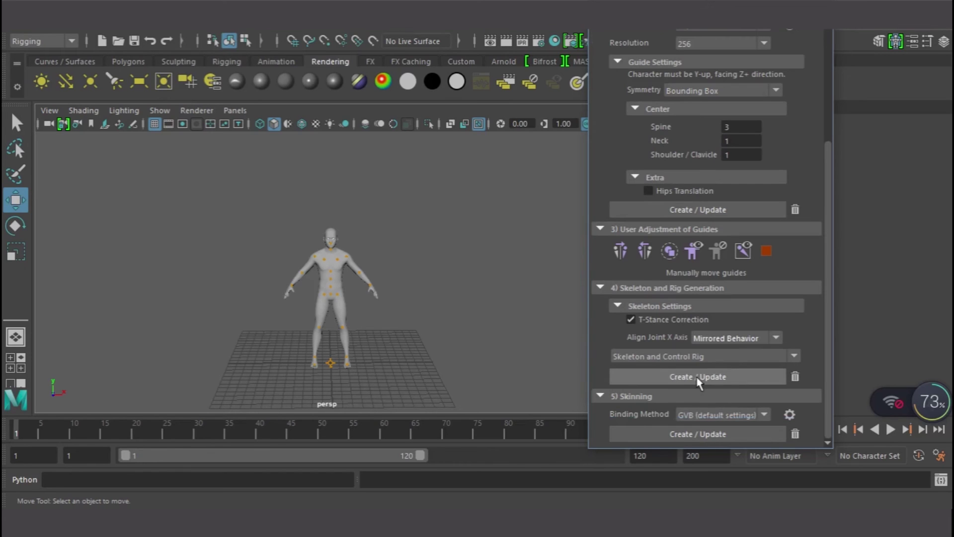
left_click(711, 382)
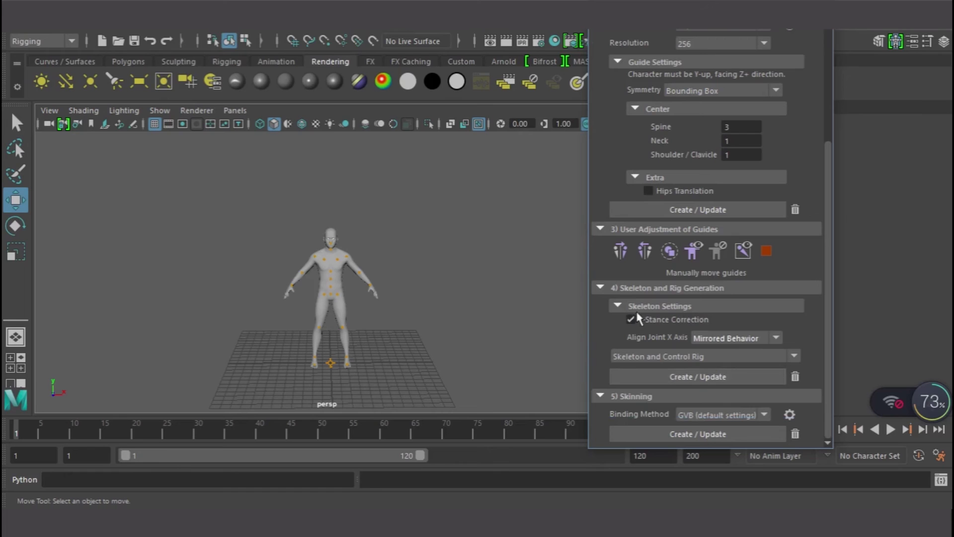
Step: Generate the skeleton and control rig with Create / Update
left_click(722, 377)
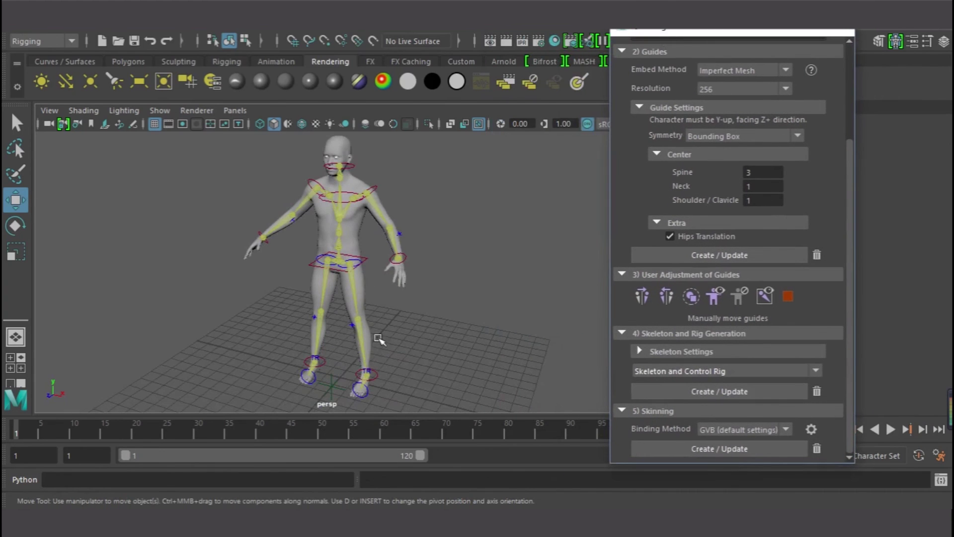
scroll(377, 339, "up", 5)
scroll(396, 267, "up", 3)
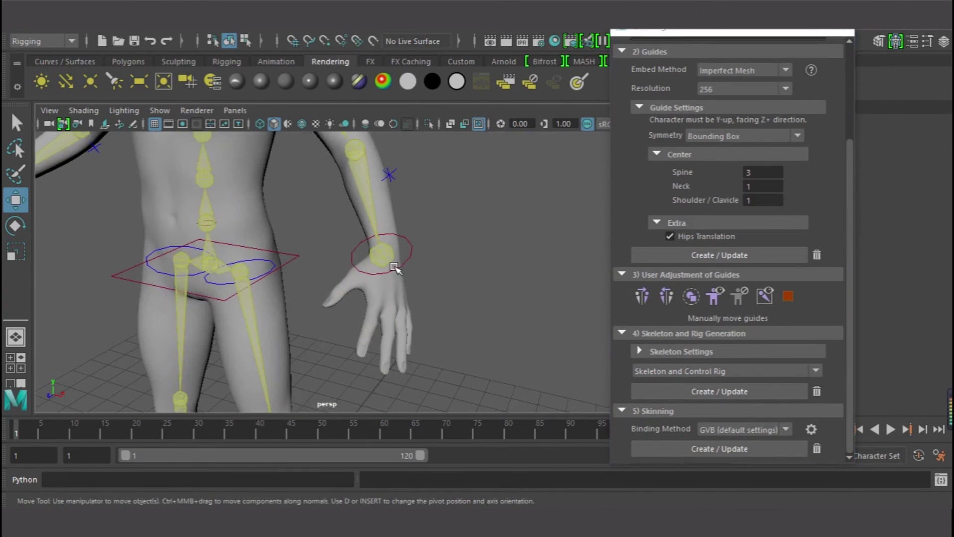
scroll(396, 267, "down", 6)
Step: Drag the wrist control to test the rig, then undo the move
left_click(353, 266)
left_click_drag(354, 267, 416, 282)
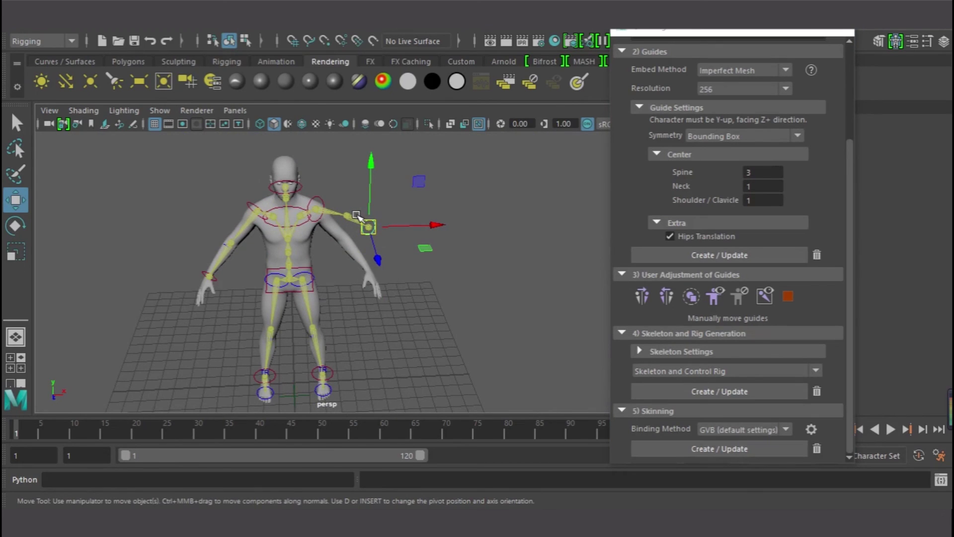
key("ctrl+z")
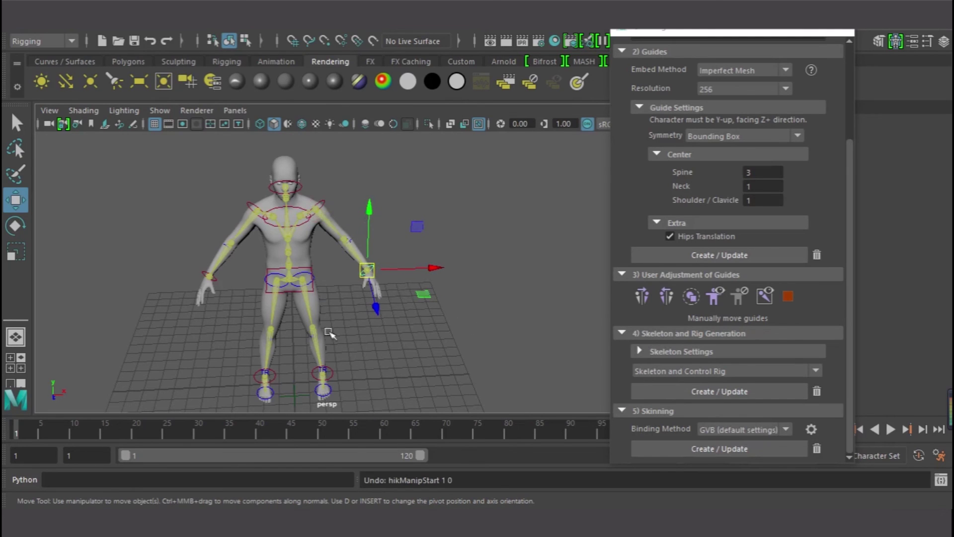
Step: Bind the selected character mesh to its skeleton using GVB default skinning
left_click(323, 312)
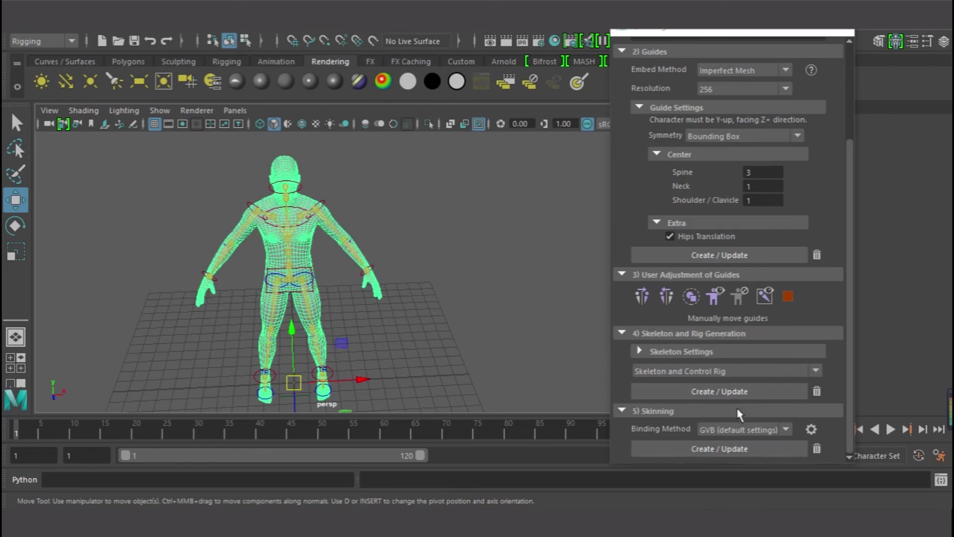
left_click(725, 449)
left_click(738, 448)
left_click(736, 452)
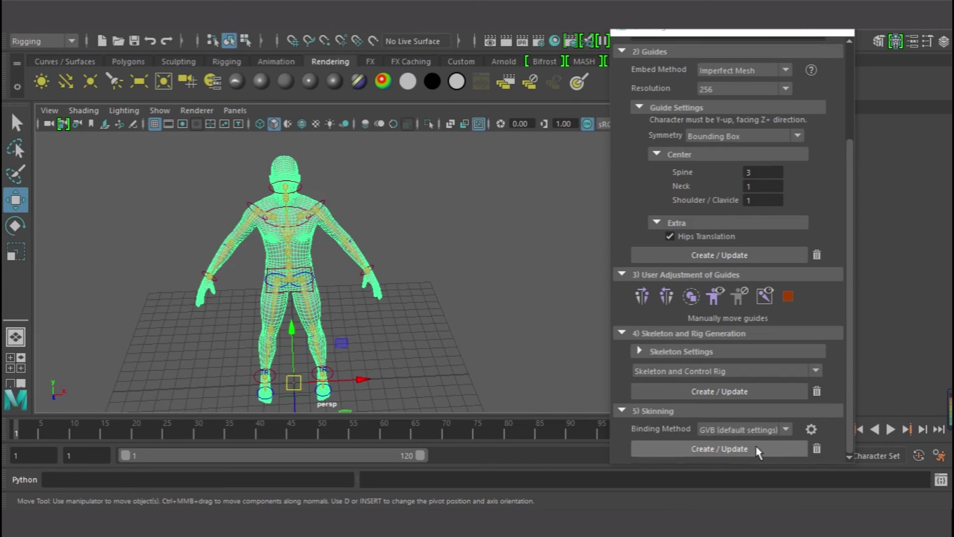
left_click(756, 448)
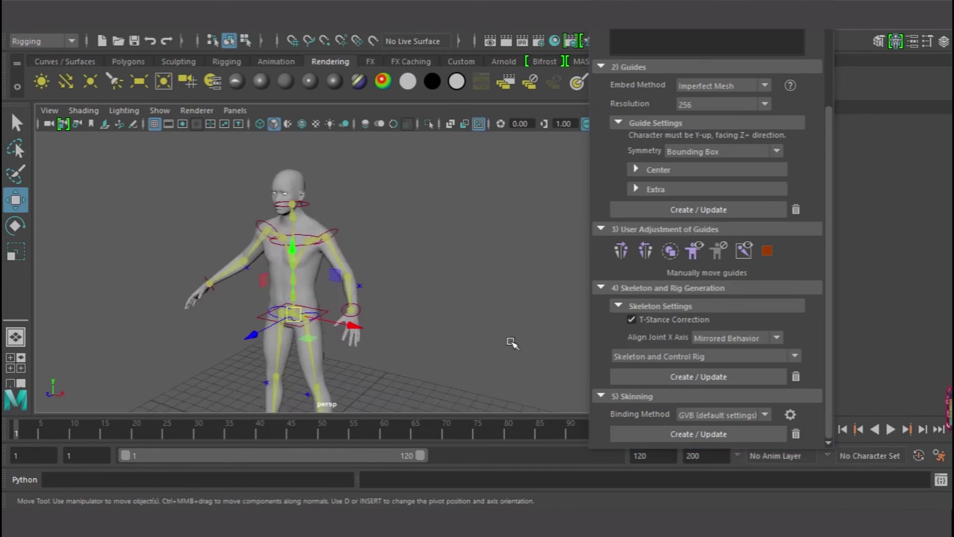
Step: Raise the LeftWristEffector control so the arm bends upward
left_click_drag(512, 341, 473, 356, "alt")
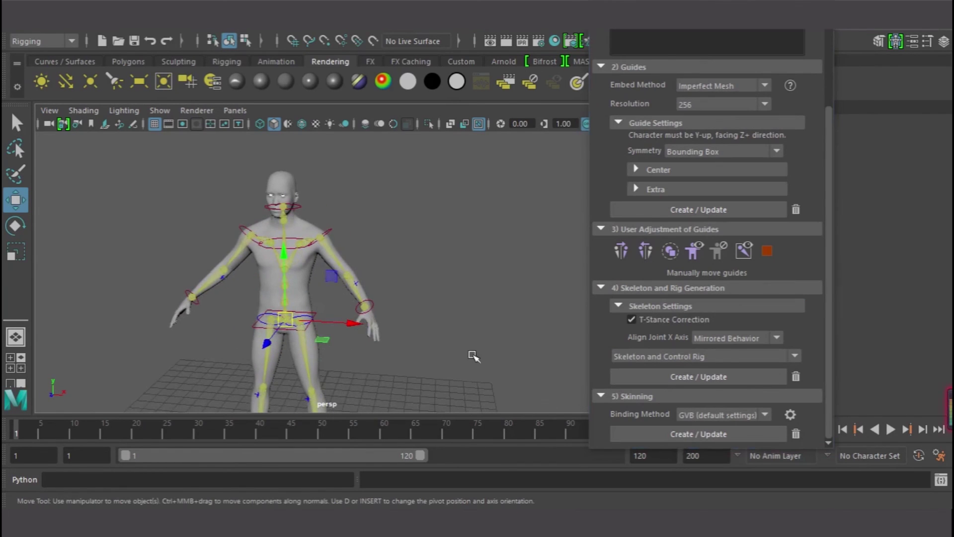
left_click(376, 306)
left_click_drag(371, 300, 436, 233)
Step: Frame and orbit around the character to inspect the posed arm's deformation
scroll(347, 290, "up", 6)
scroll(346, 294, "down", 4)
key("[")
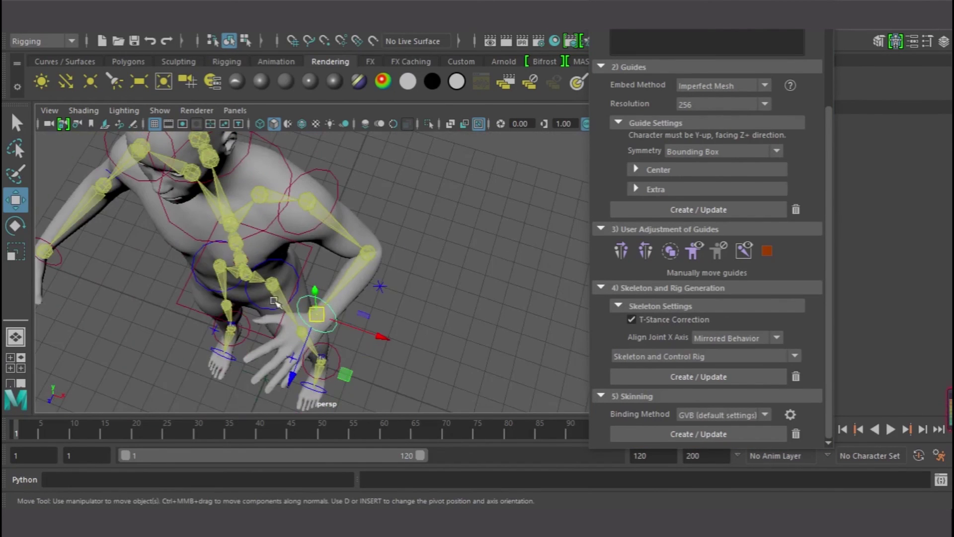
key("[")
key("[")
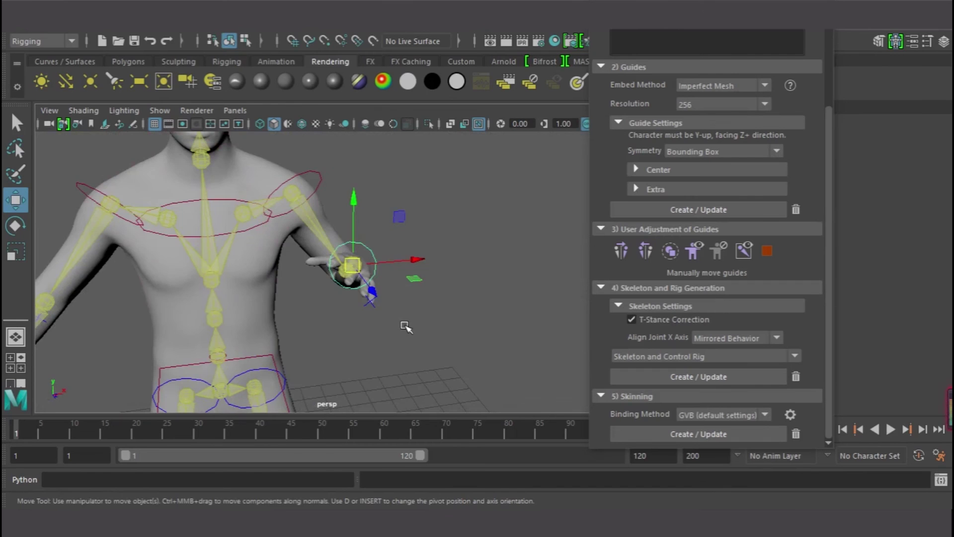
middle_click_drag(402, 323, 499, 321, "alt")
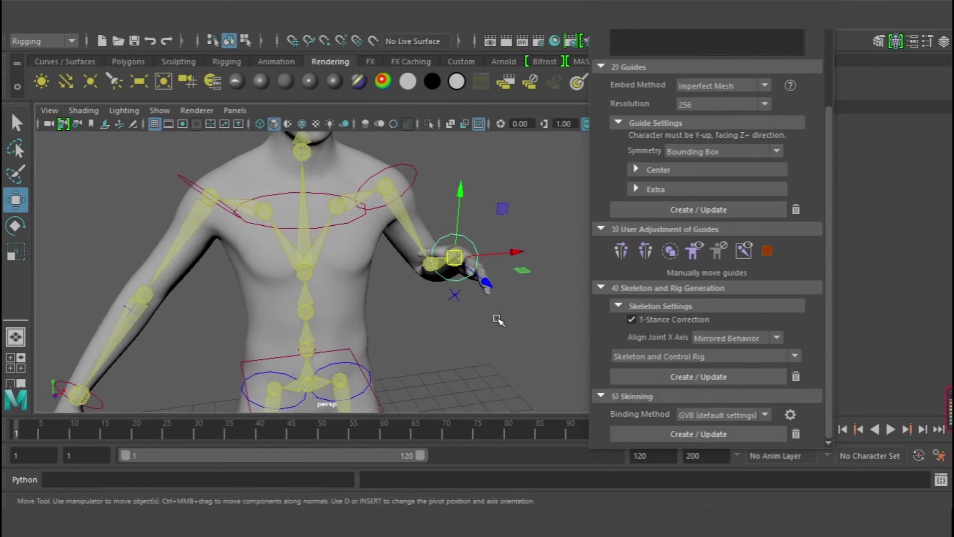
scroll(499, 320, "down", 8)
mouse_move(475, 313)
left_mouse_down("alt")
mouse_move(352, 314)
mouse_move(466, 311)
left_mouse_up("alt")
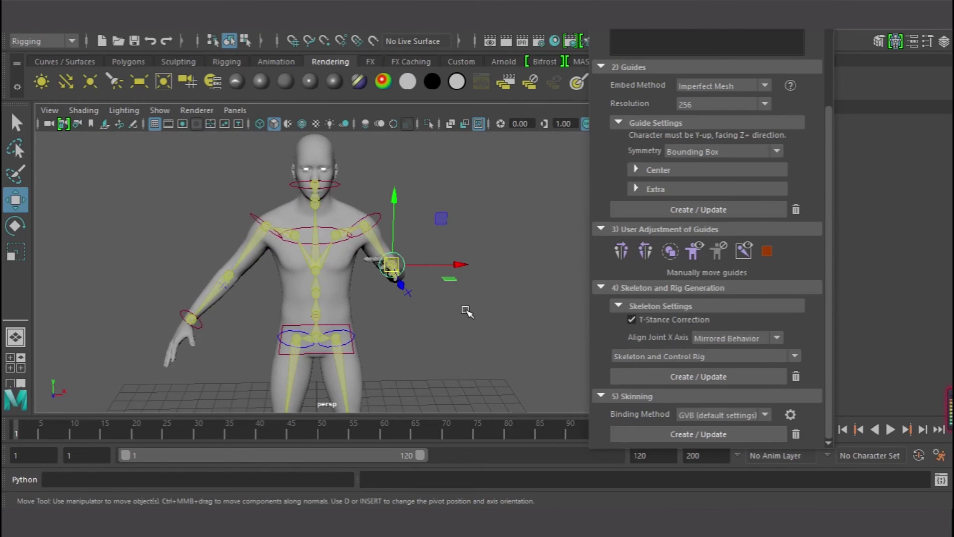
left_click_drag(466, 311, 356, 288, "alt")
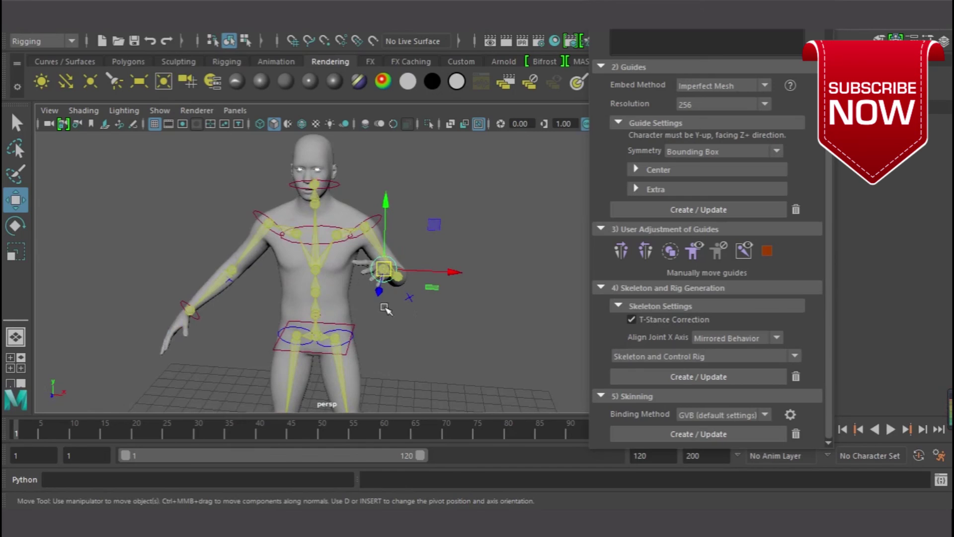
left_click_drag(348, 299, 426, 295, "alt")
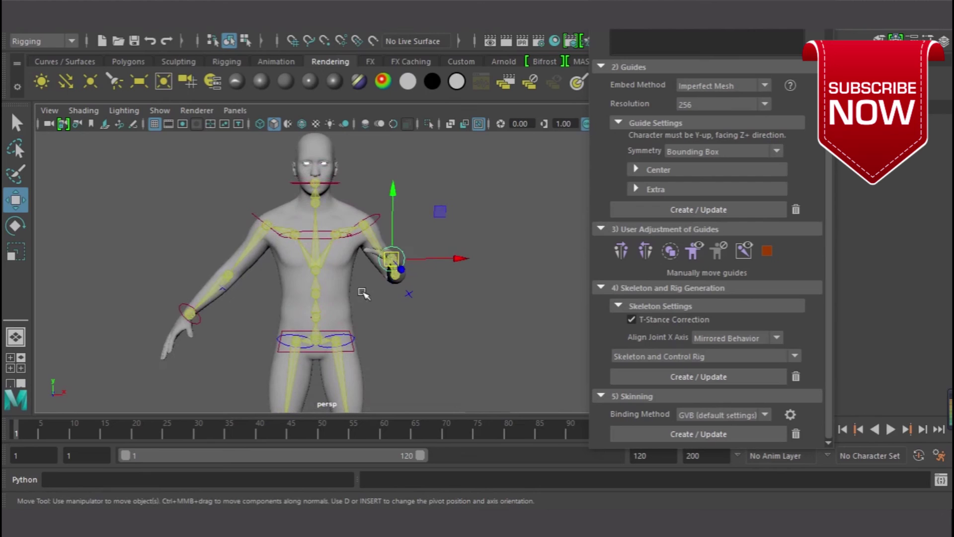
left_click_drag(303, 293, 377, 283, "alt")
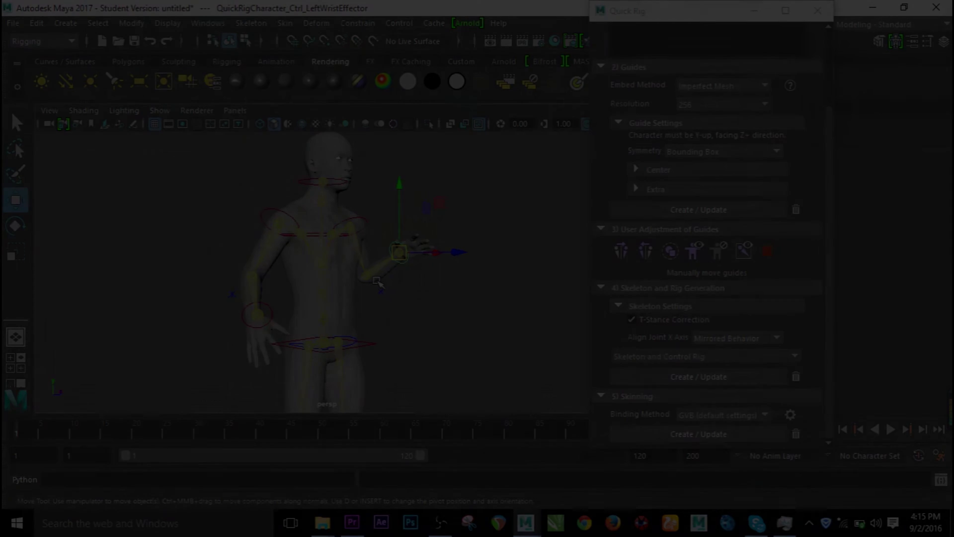